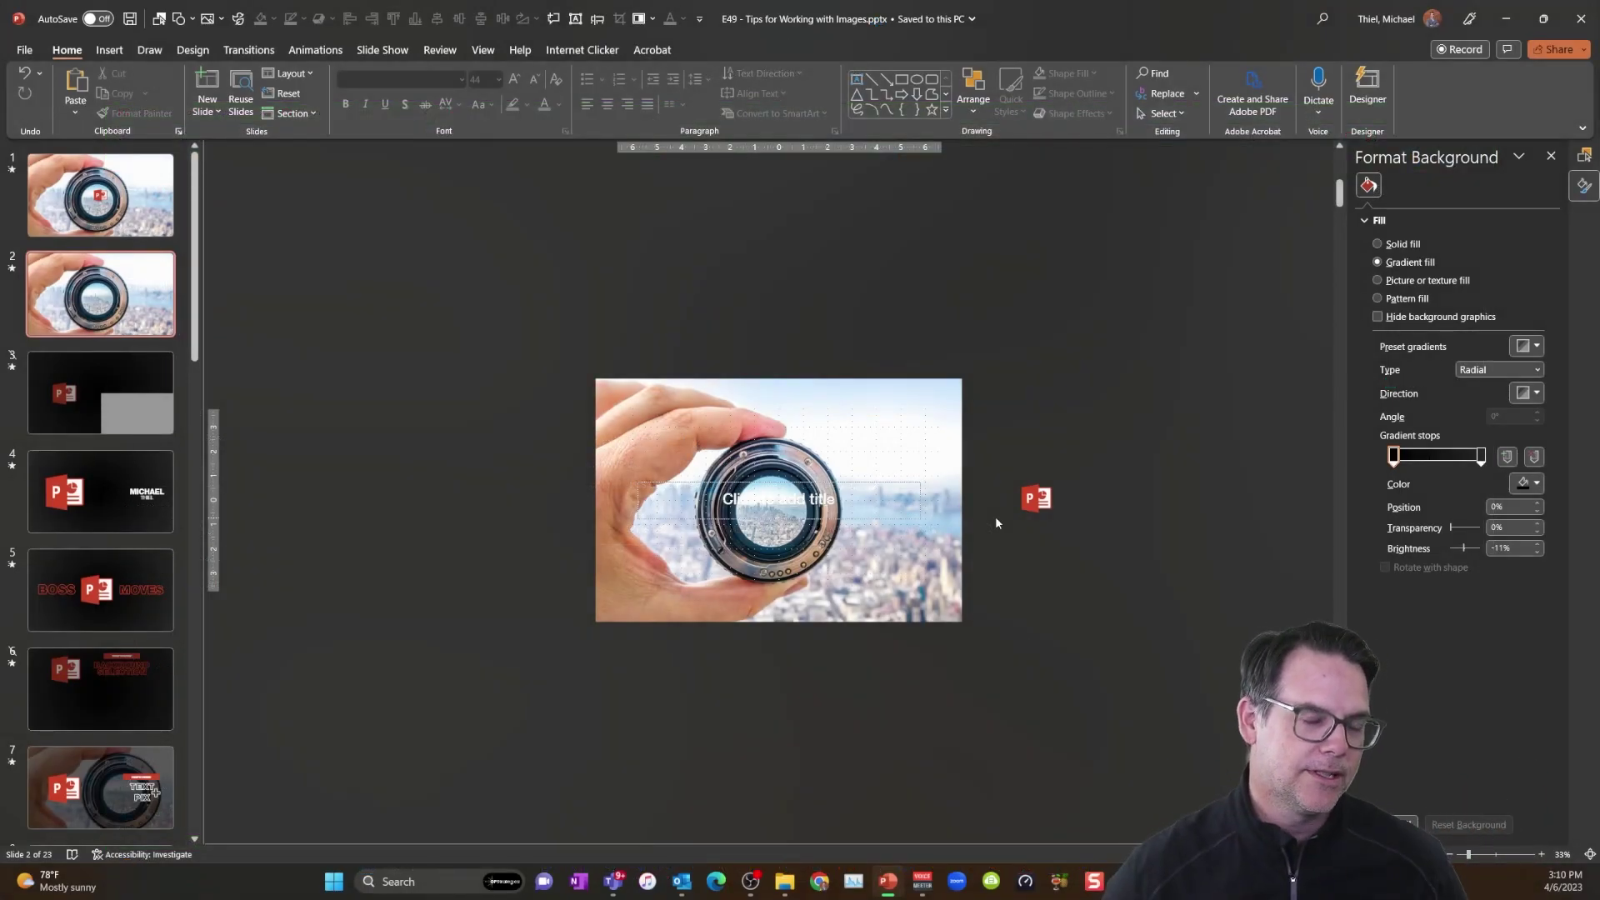
Drag slide 2's lens photo and nudge it left and up until it aligns with the slide edges.
scroll(775, 740, "up", 2)
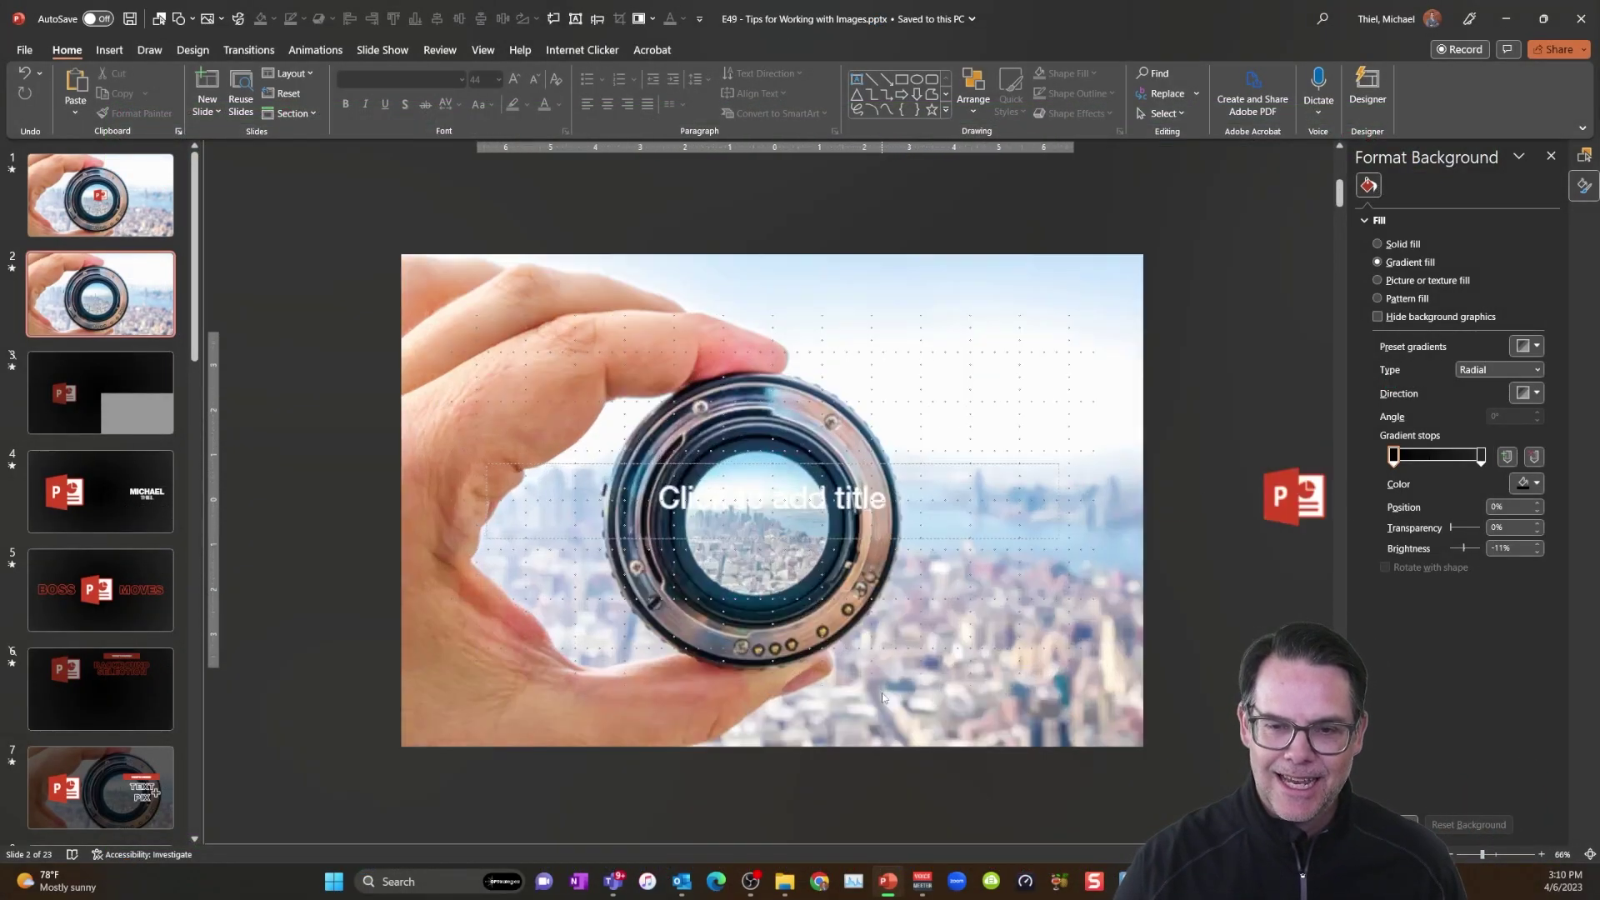
scroll(885, 700, "up", 2)
left_click(776, 358)
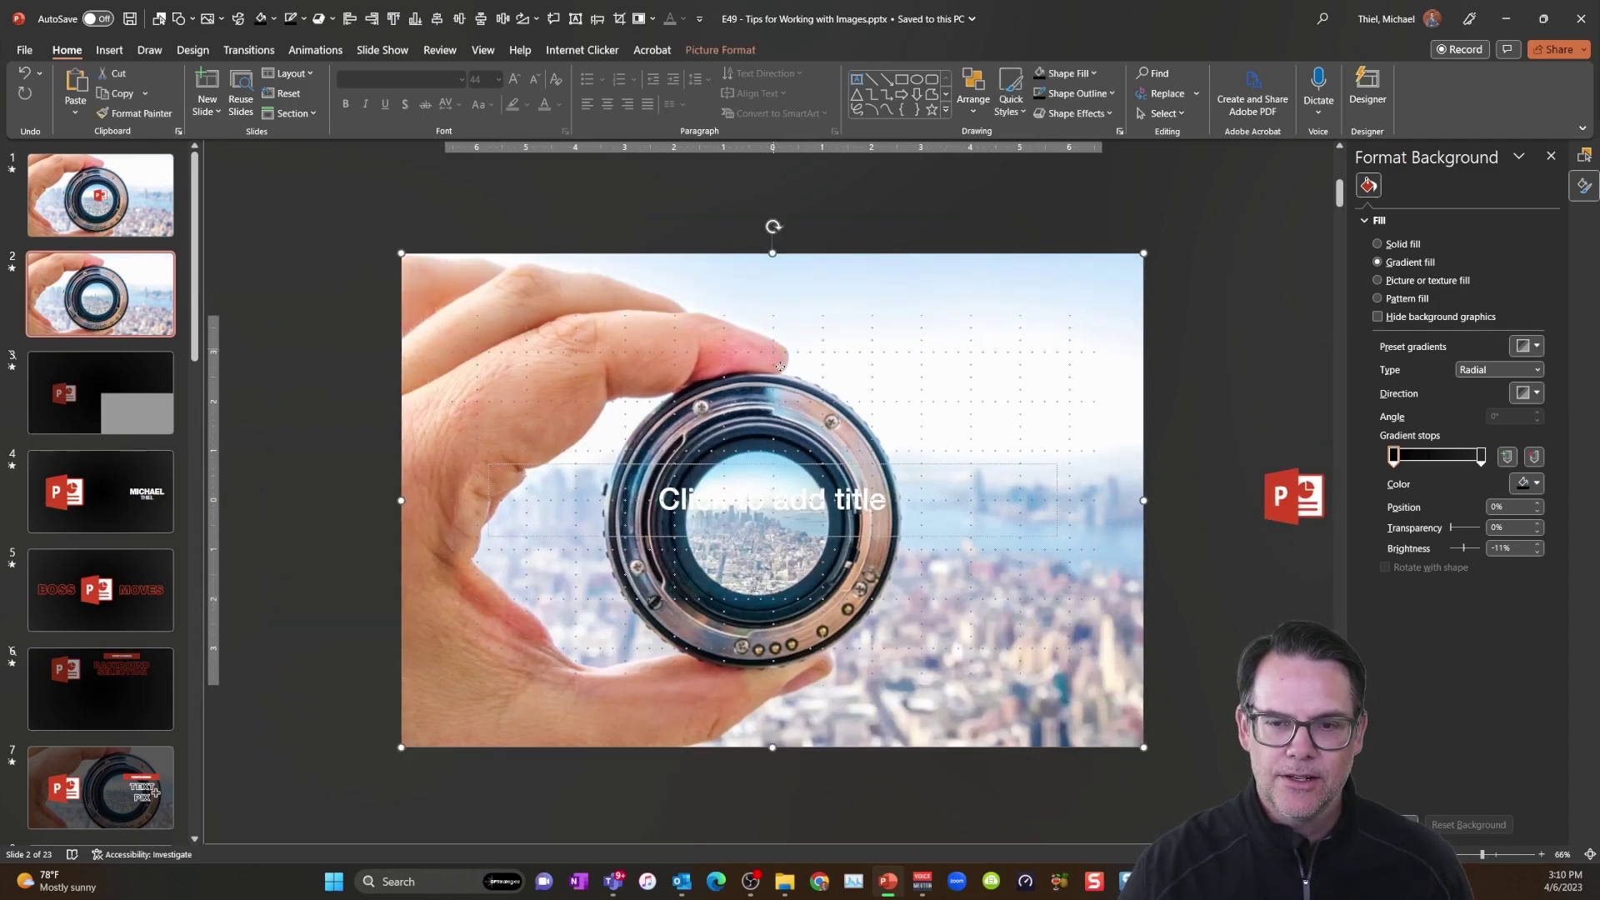
left_click_drag(807, 356, 743, 313)
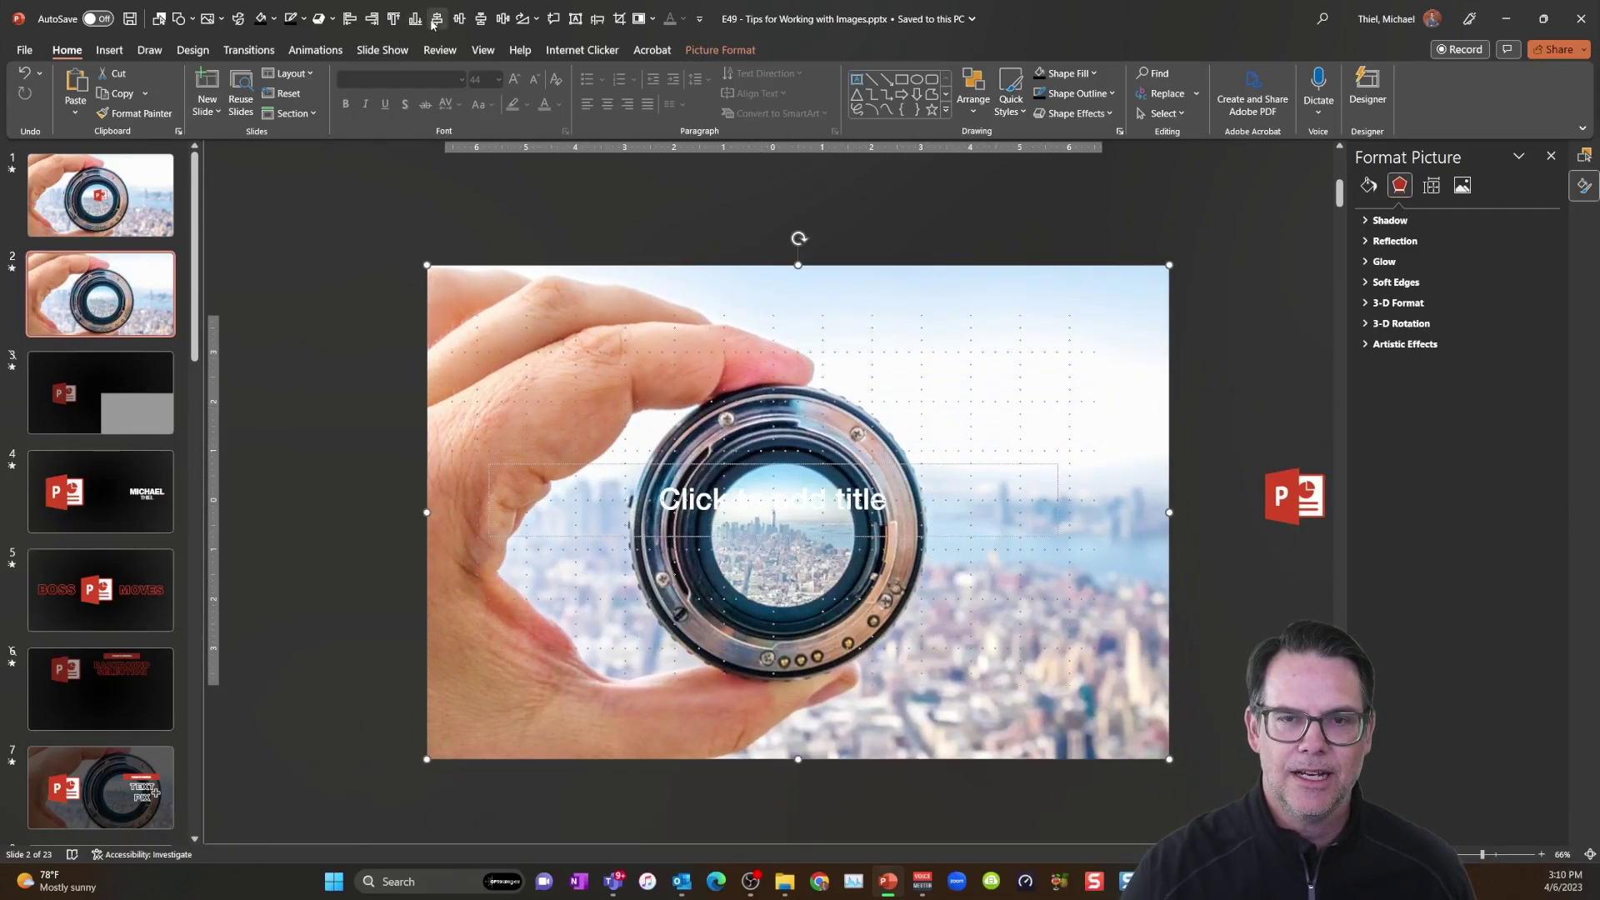
key("Left")
key("Up")
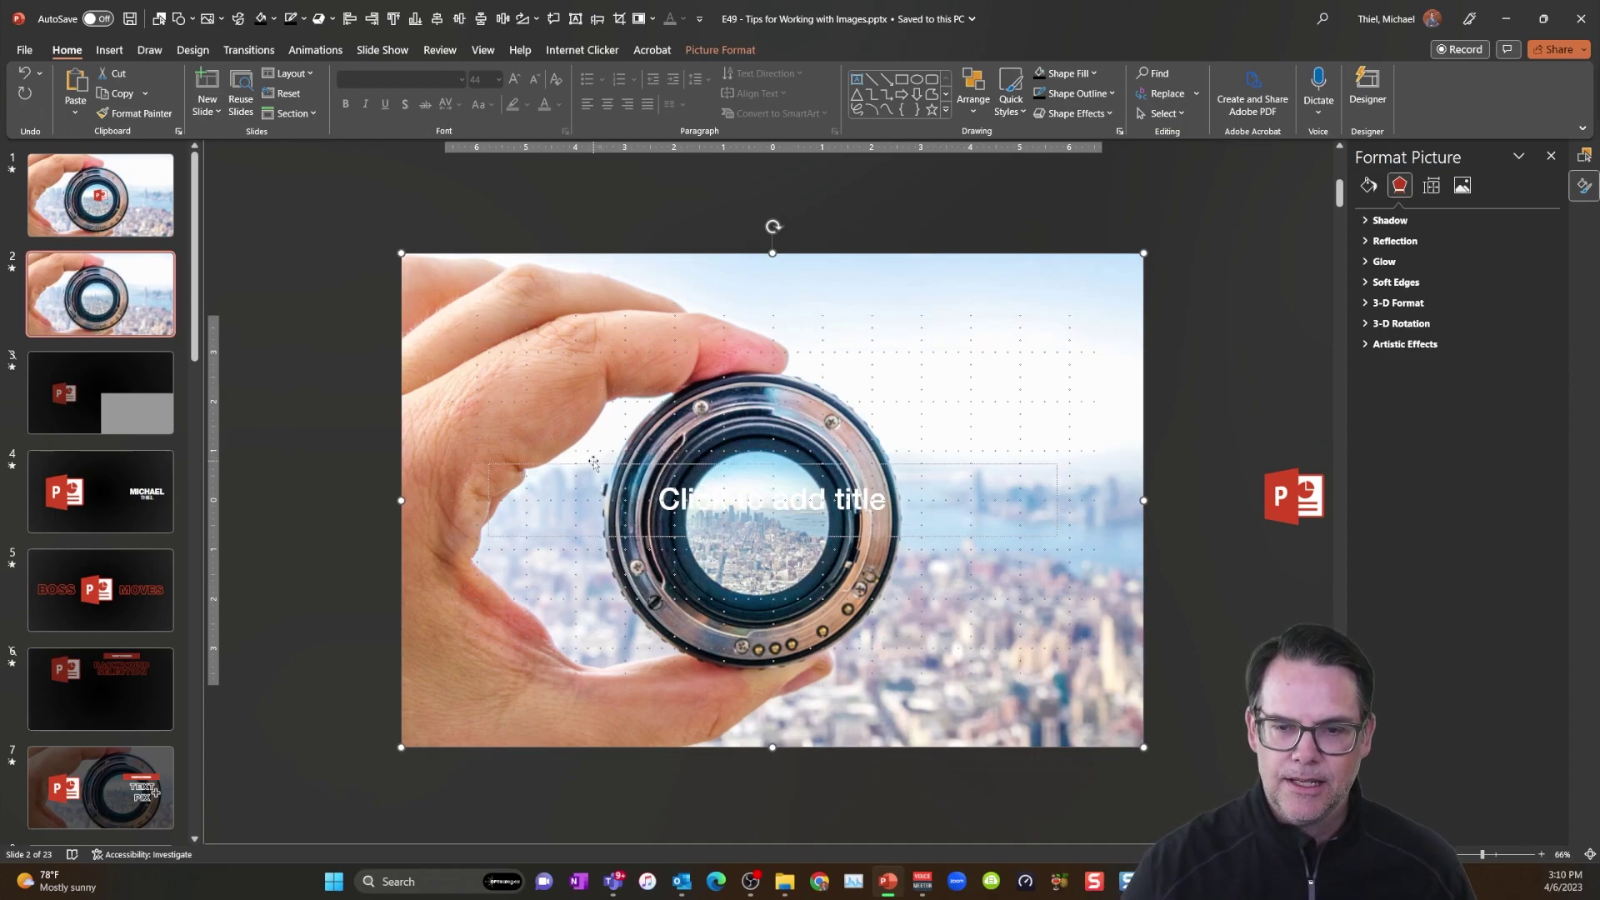
Enter HELLO as slide 2's title and select the lens photo behind it.
left_click(773, 498)
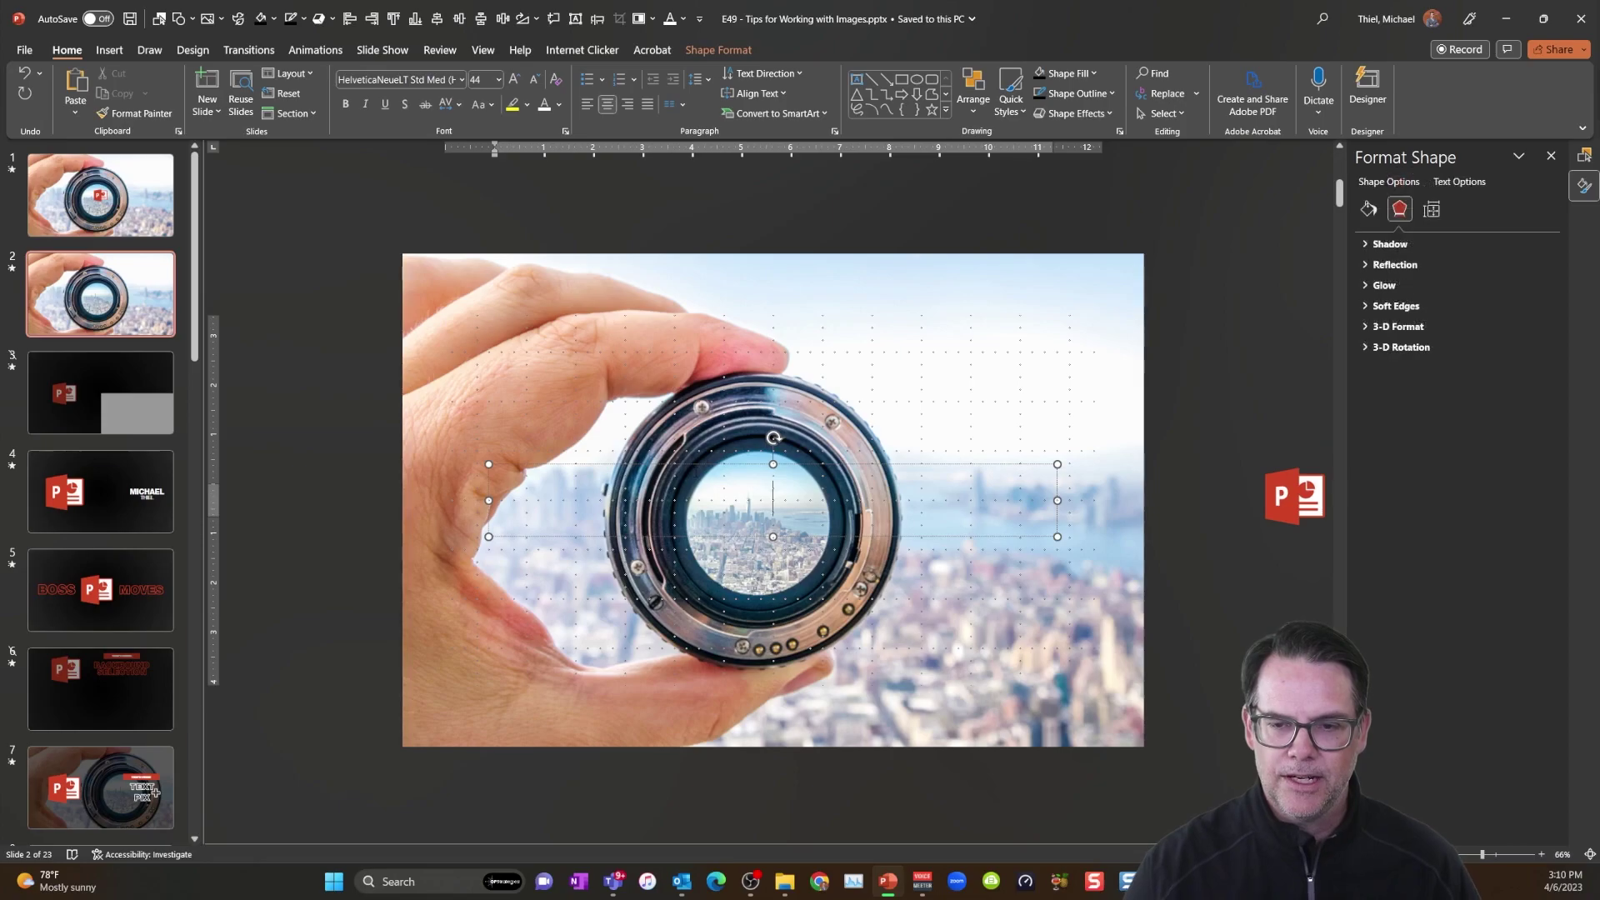
type("HELLO")
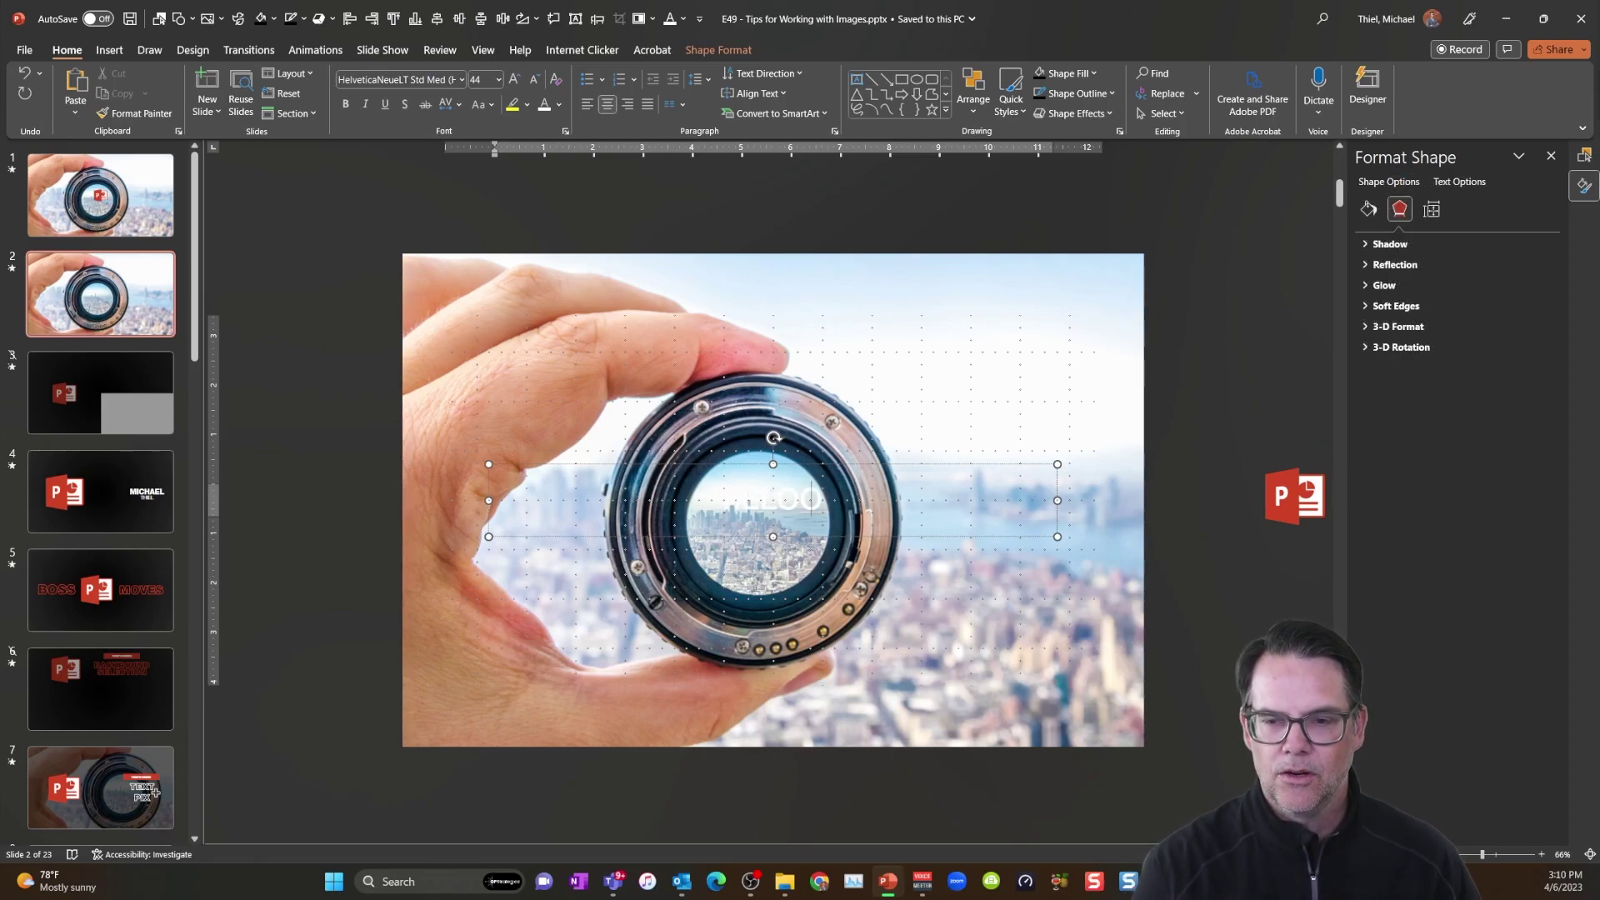
key("Escape")
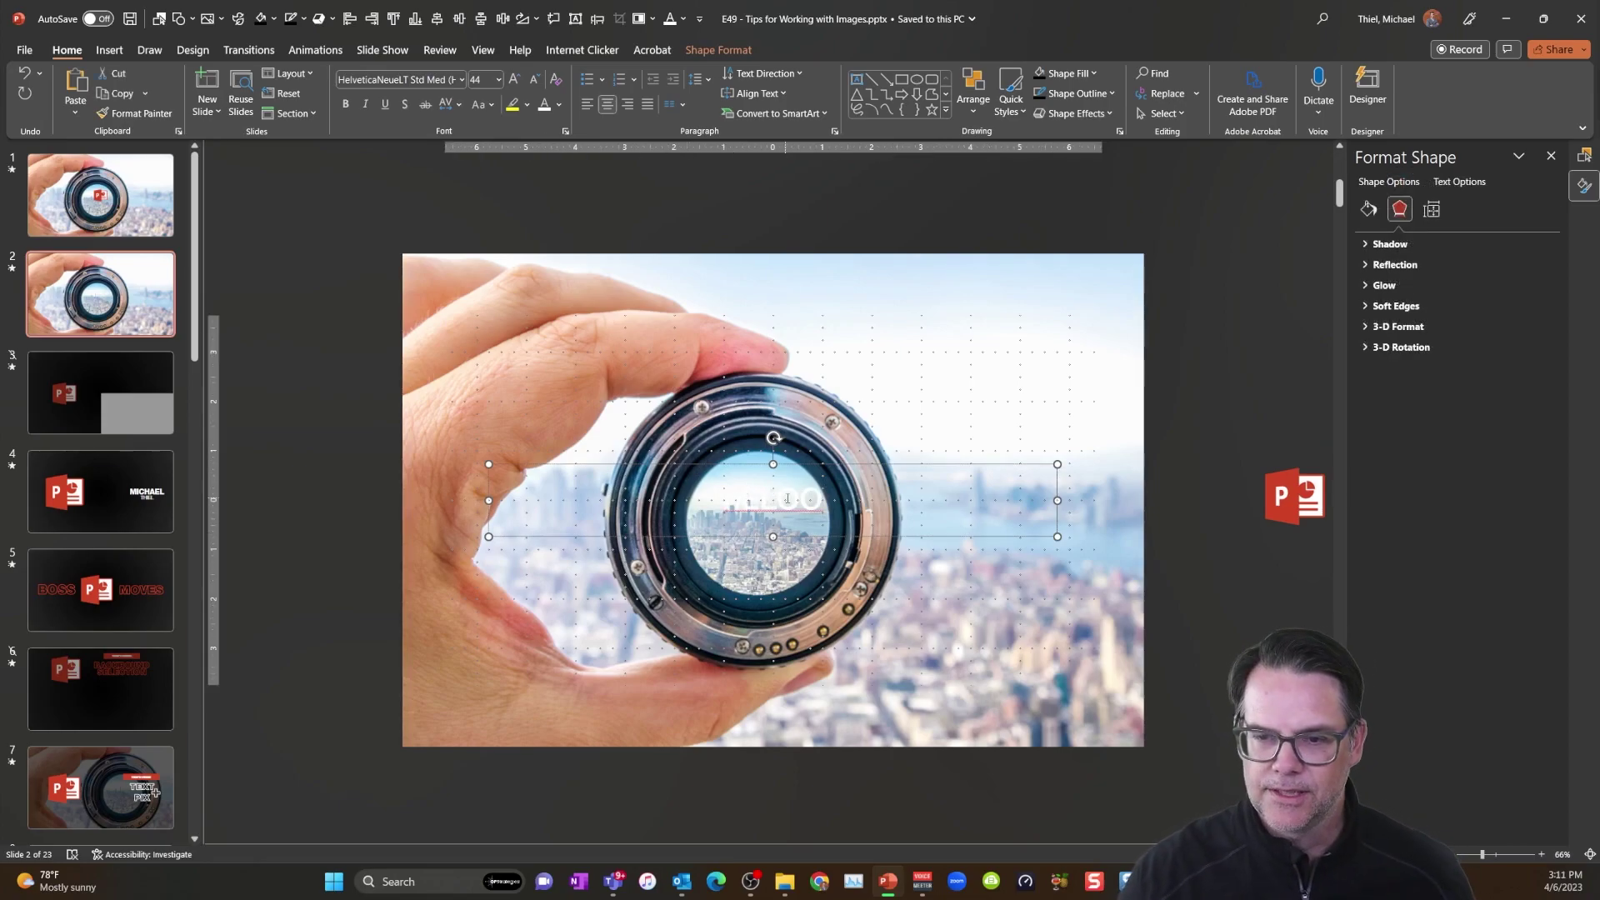
scroll(787, 498, "up", 5, "ctrl")
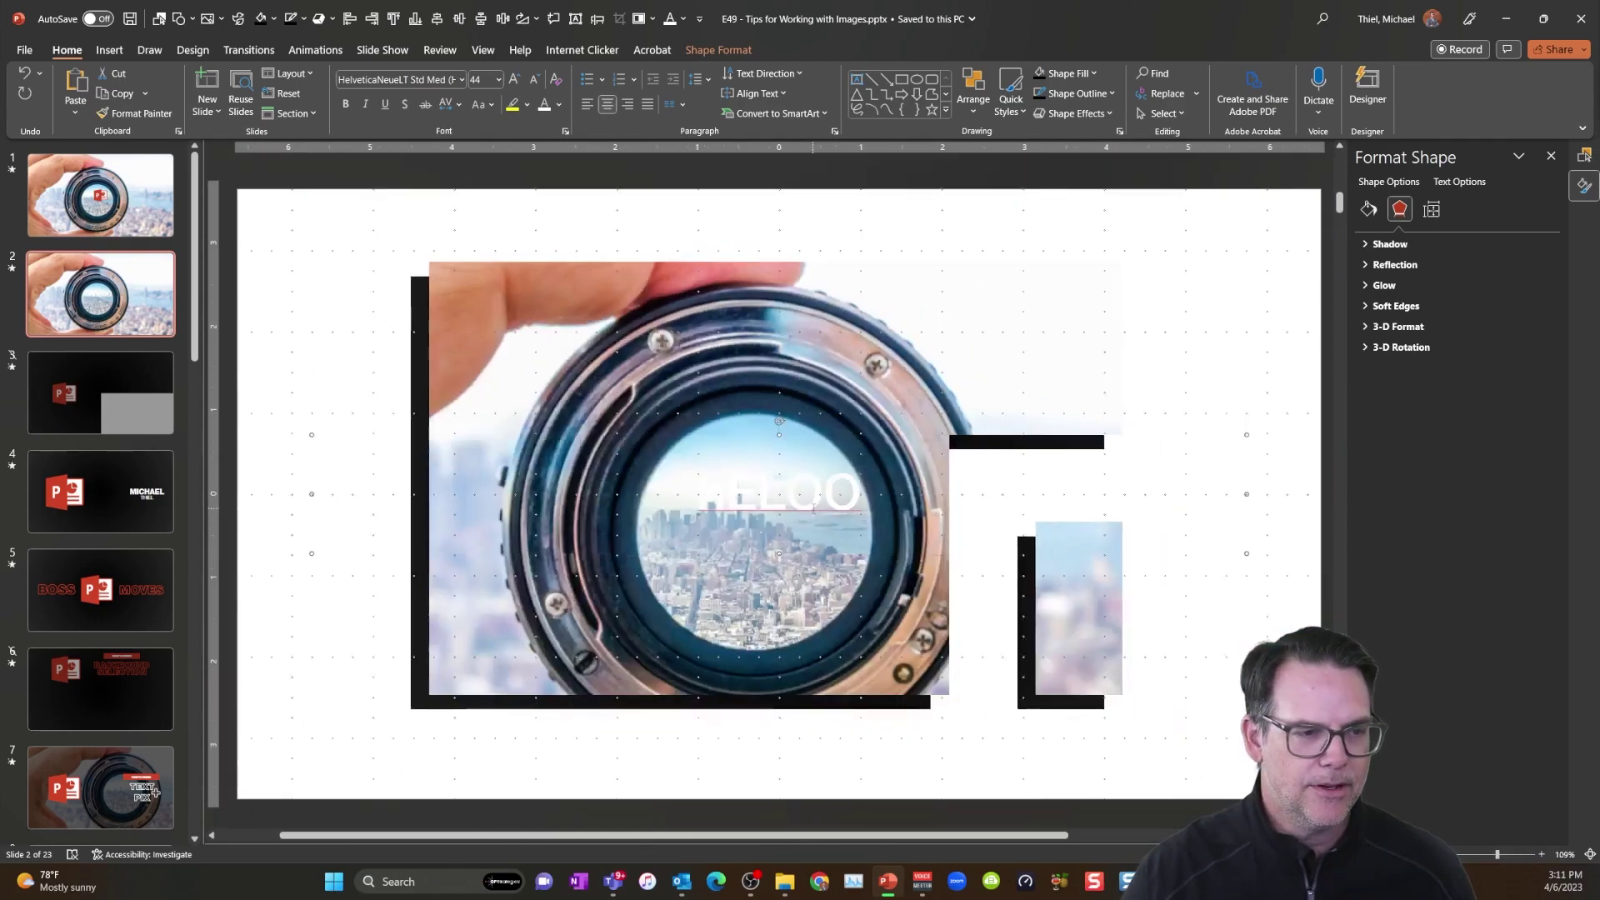
scroll(813, 508, "down", 5)
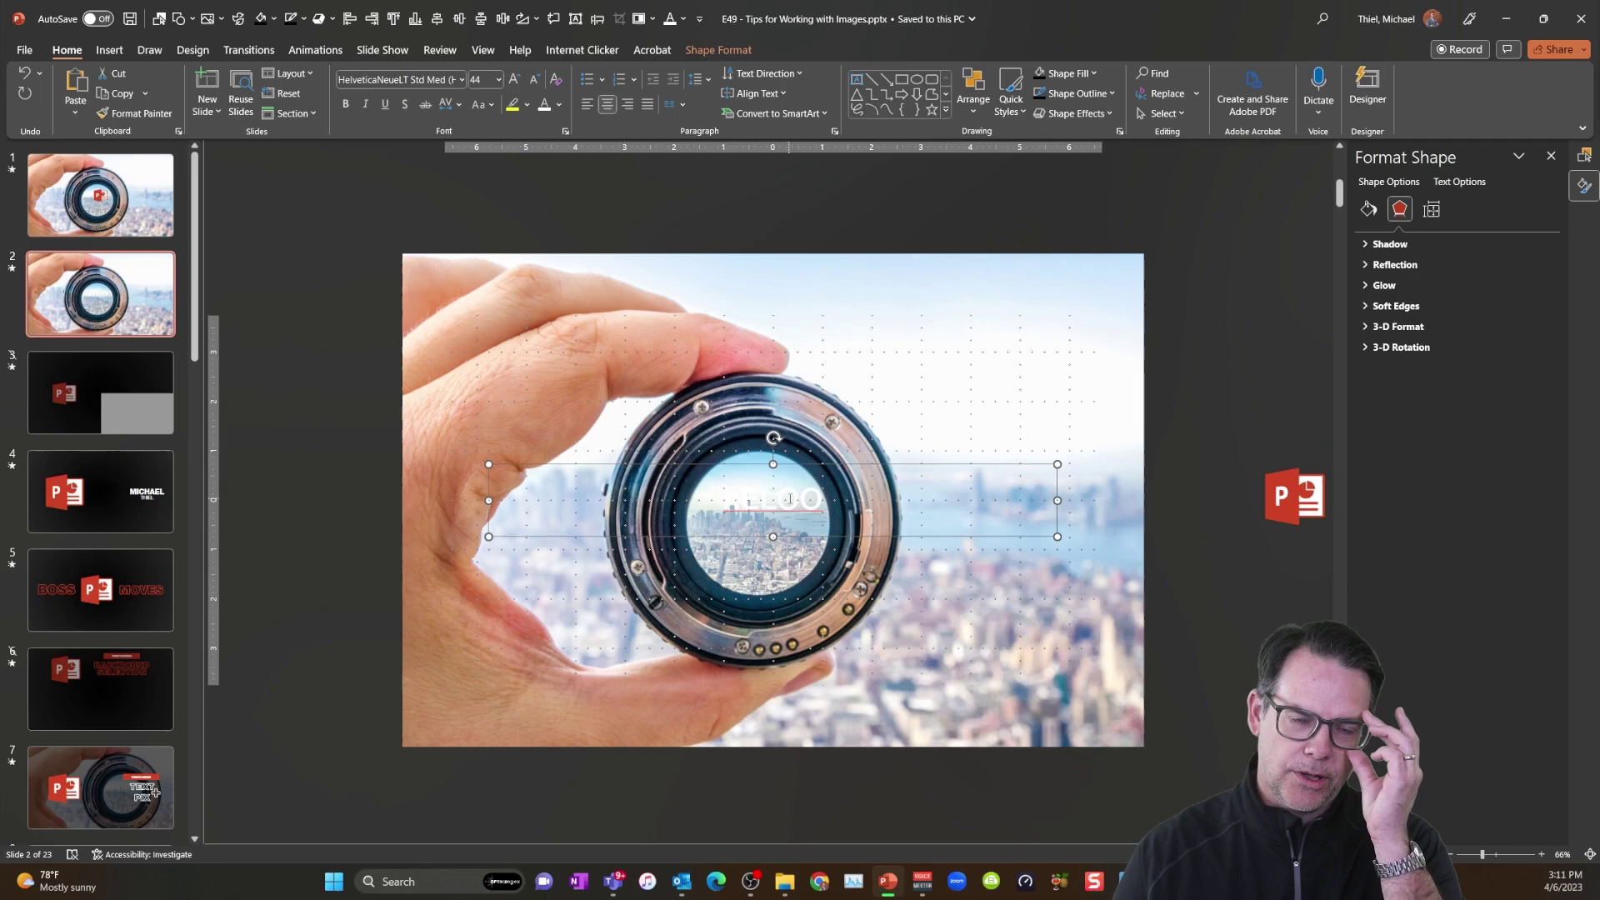
left_click(517, 360)
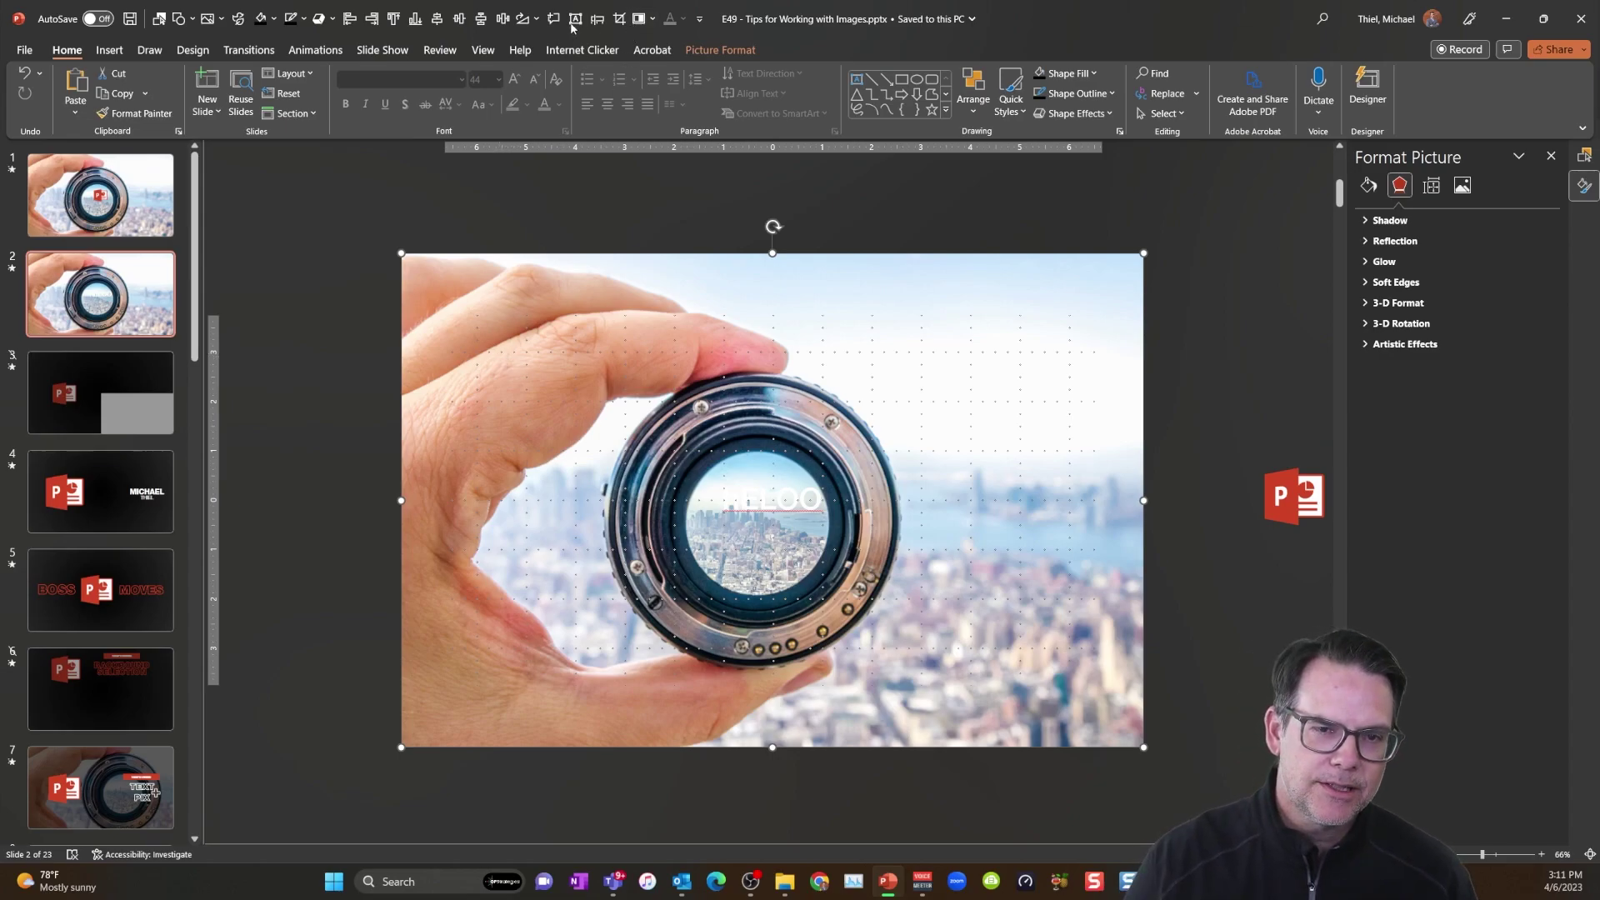
left_click(274, 23)
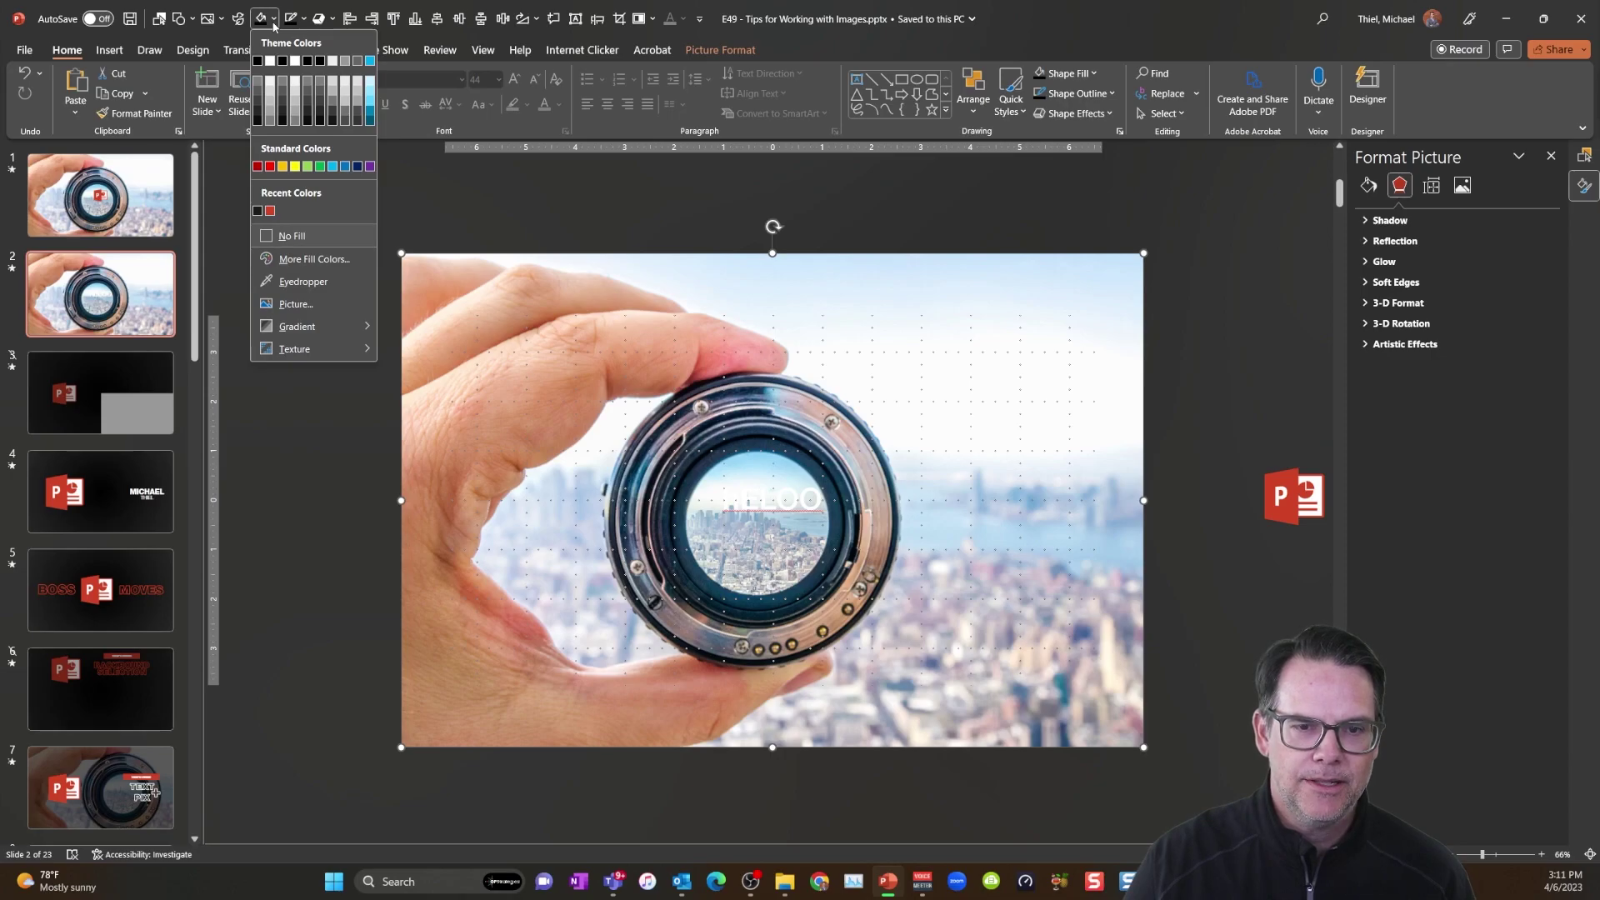
left_click(361, 475)
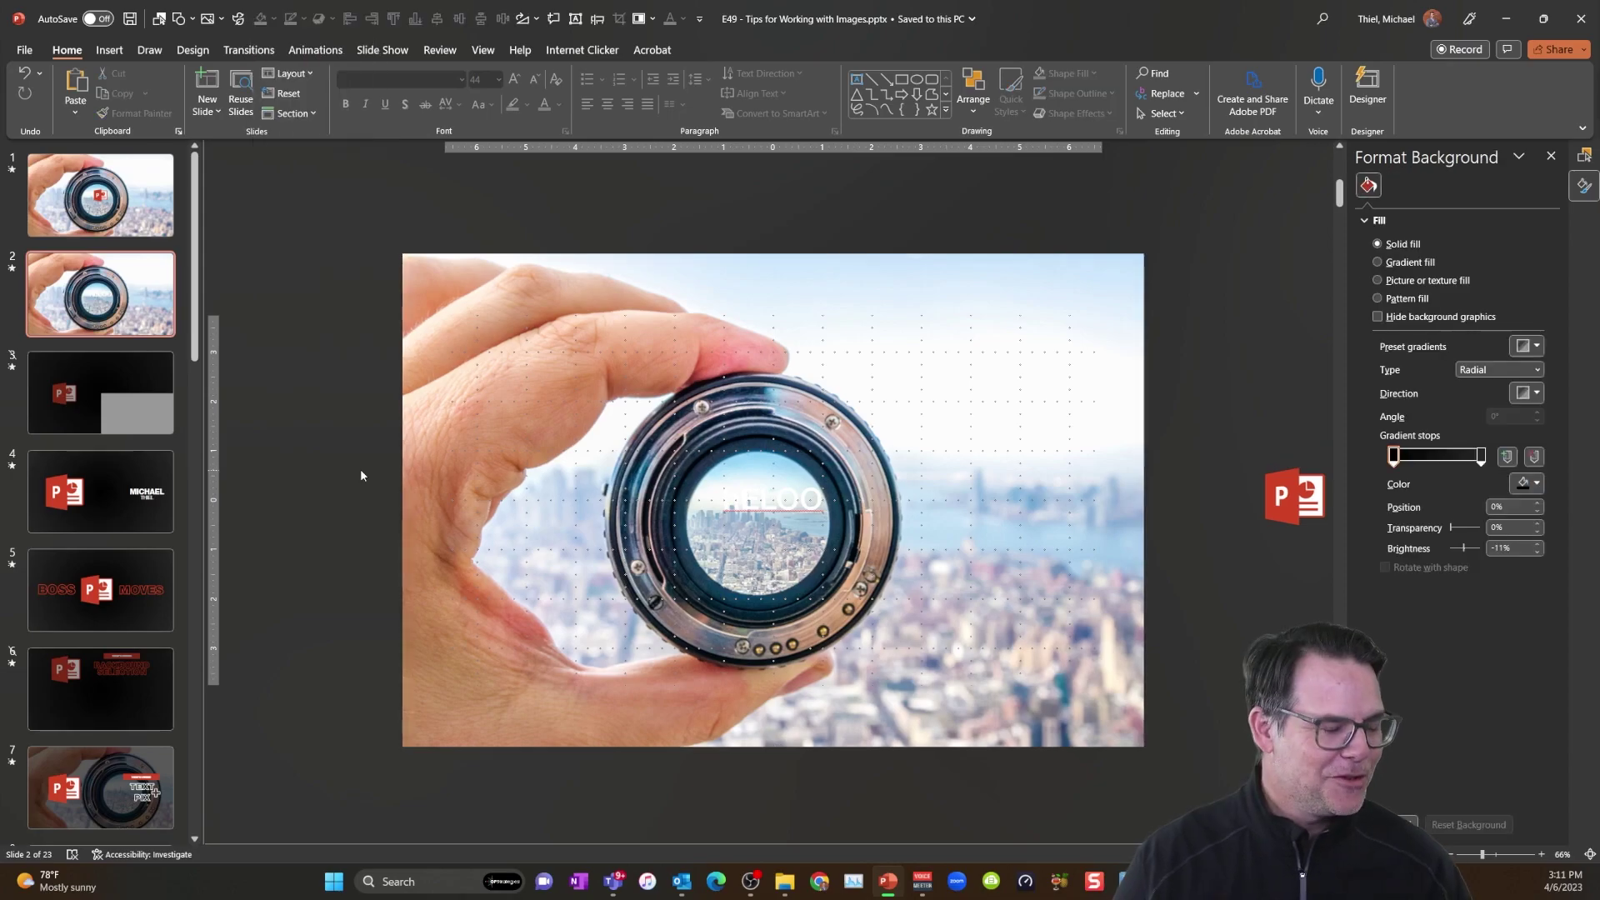
left_click(540, 417)
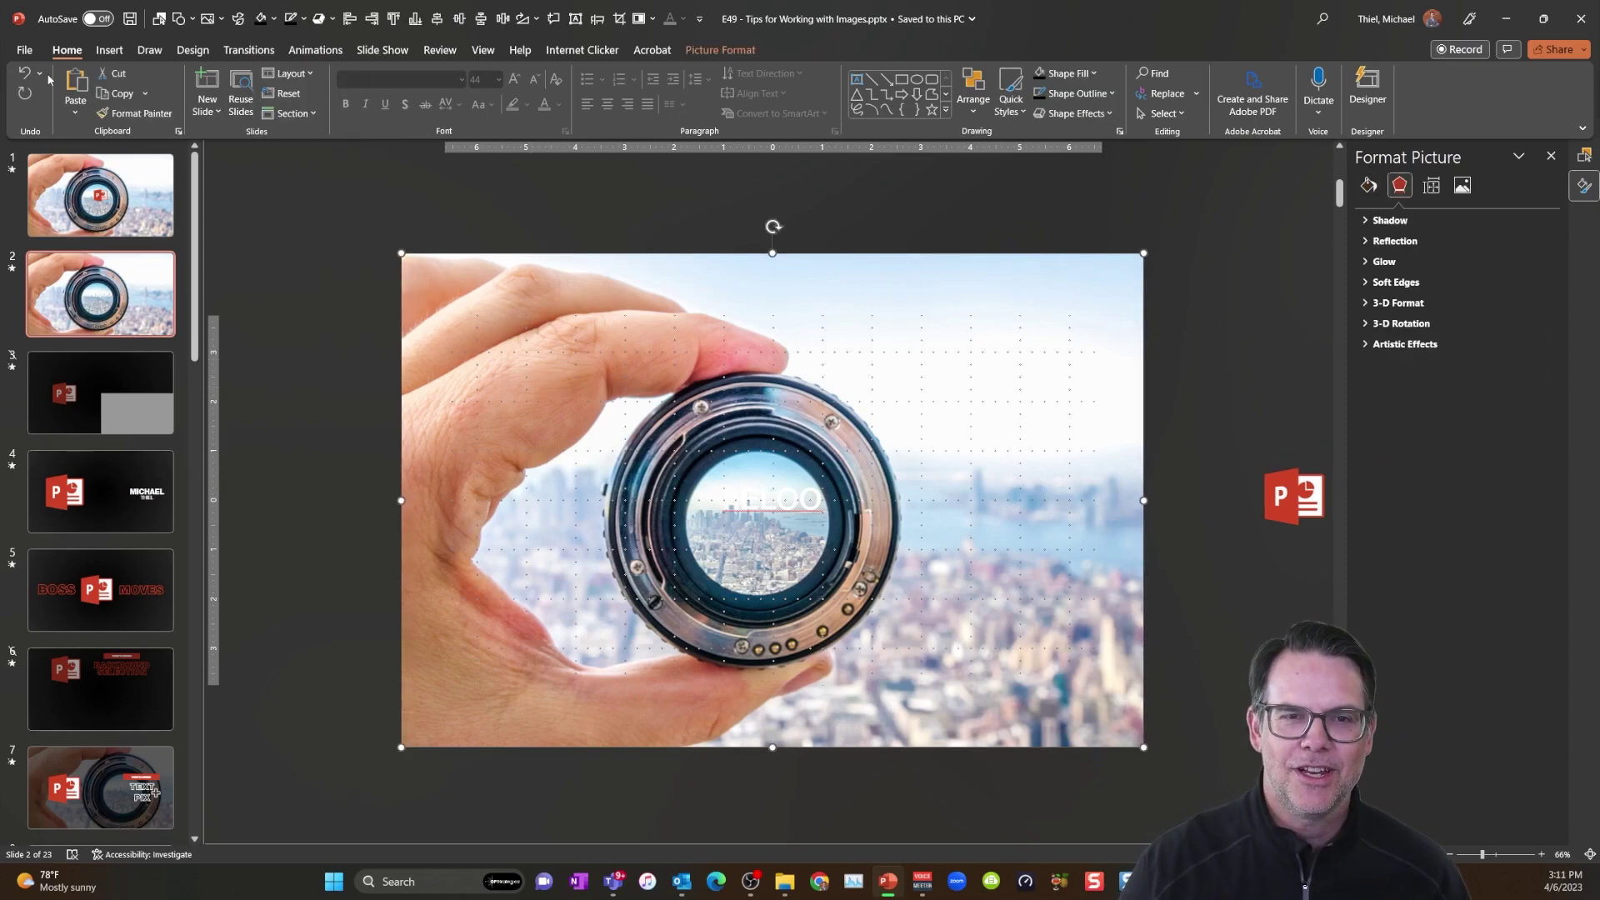
left_click(1085, 79)
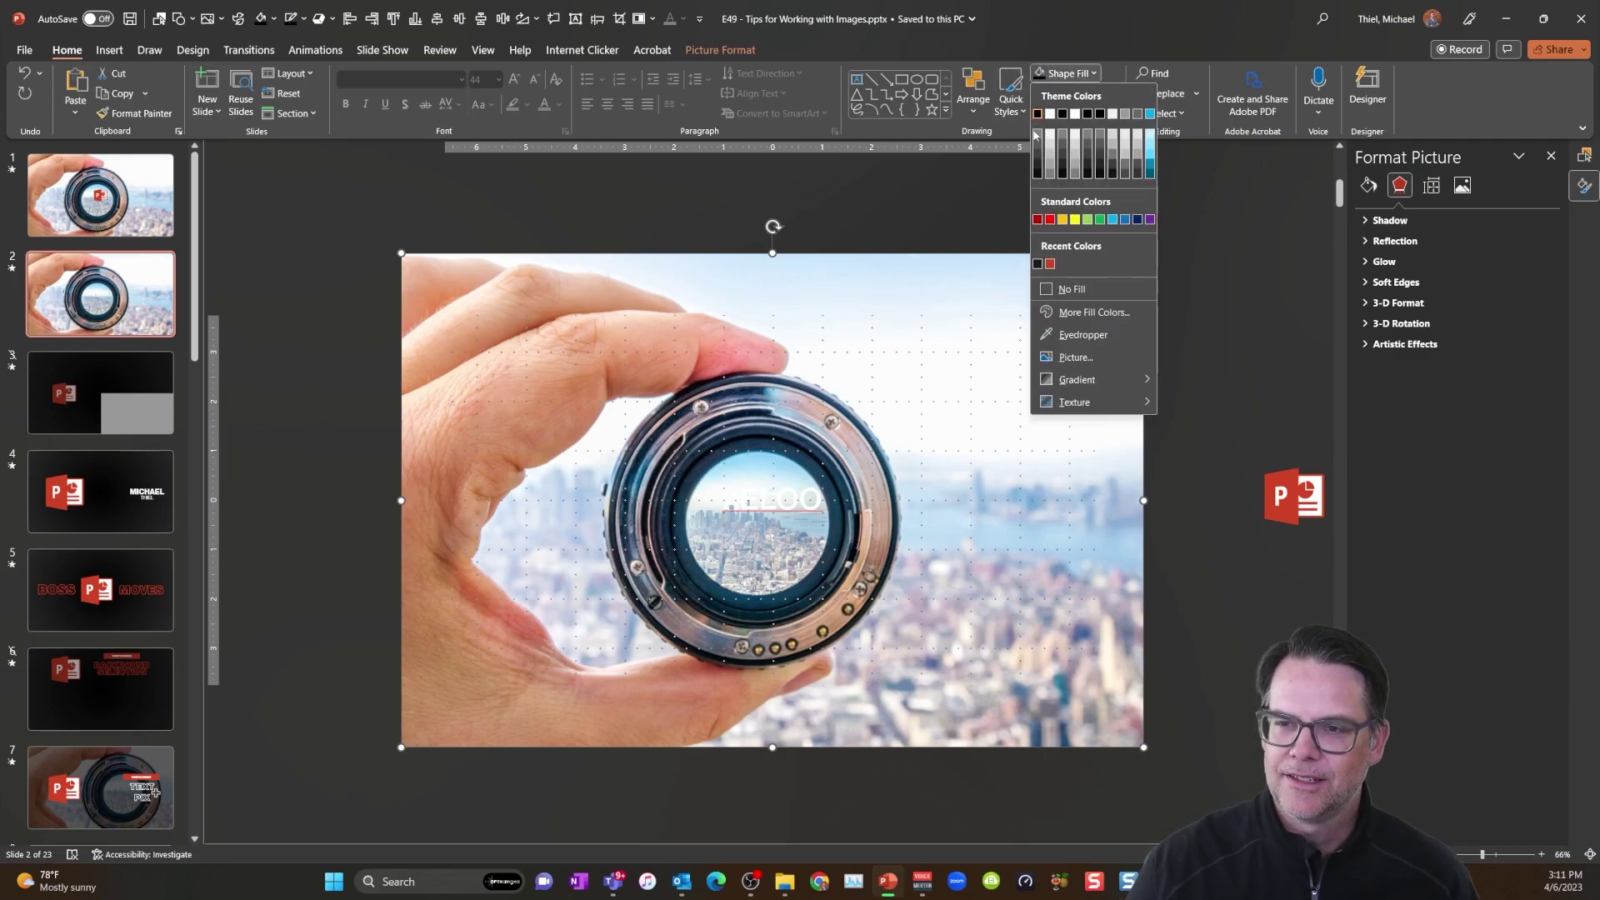
key("Escape")
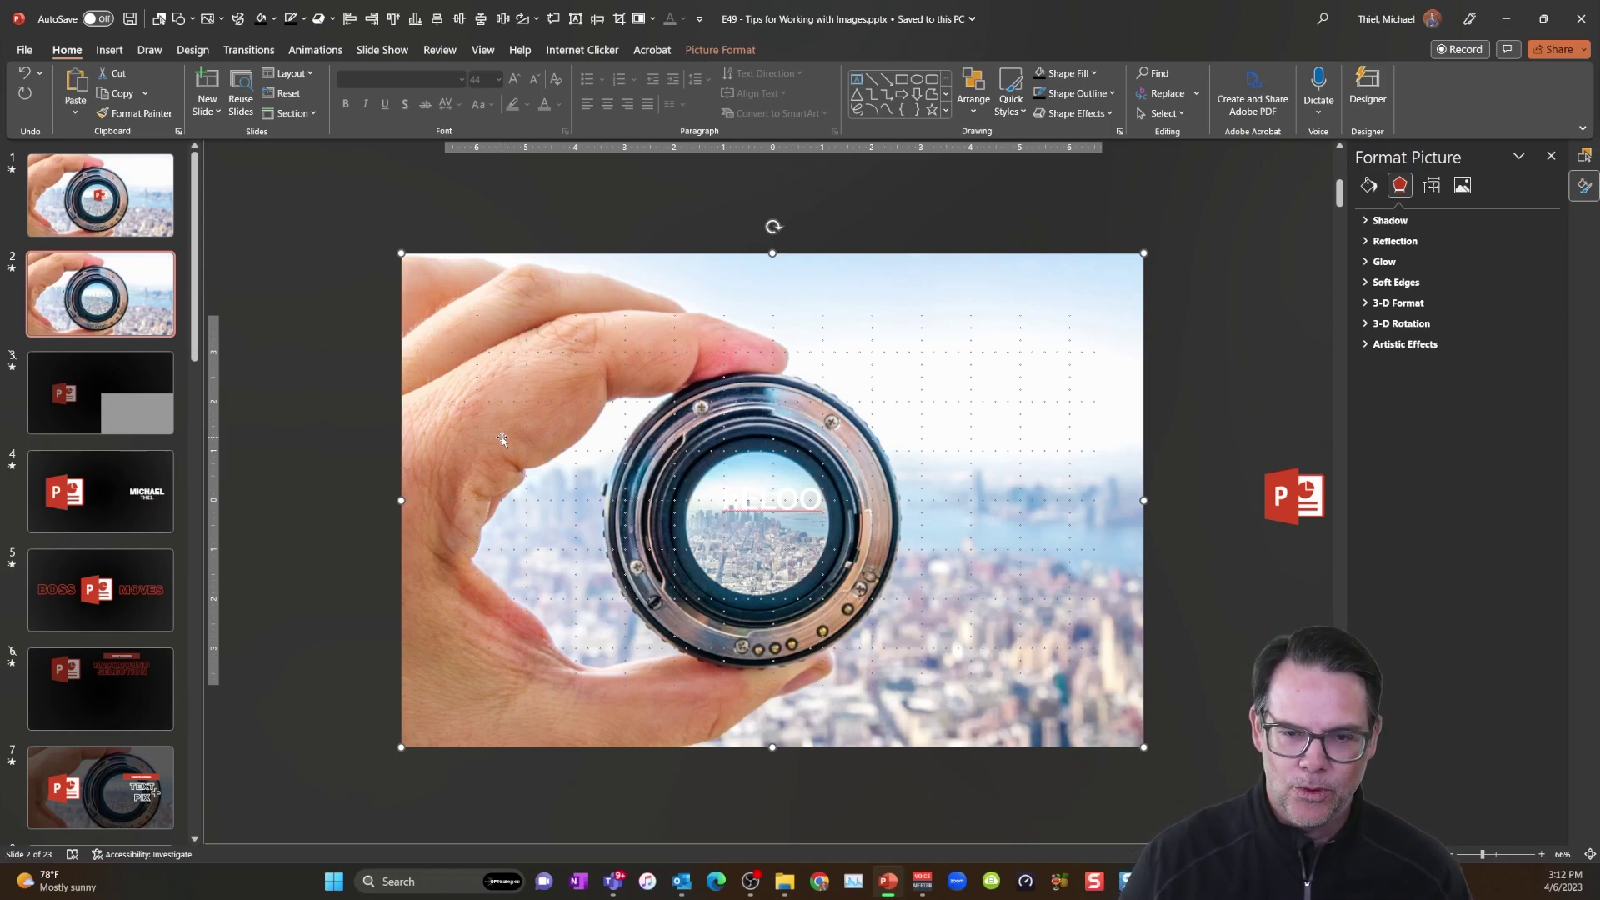
Apply a strong transparency preset to the lens photo behind the hELOO title.
left_click(706, 52)
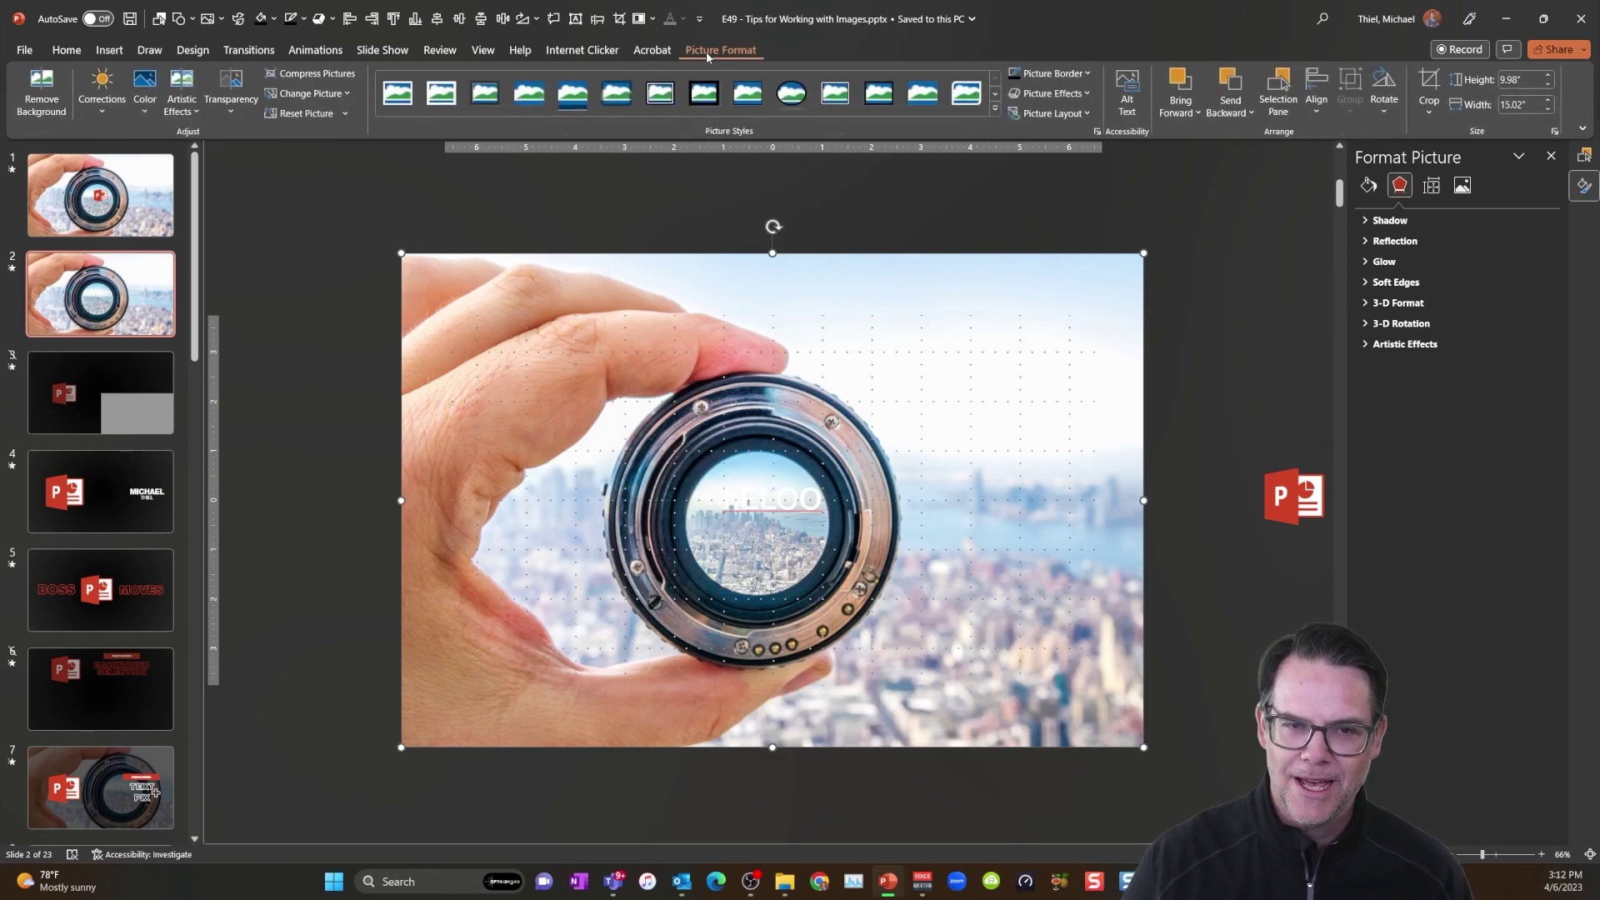
left_click(231, 90)
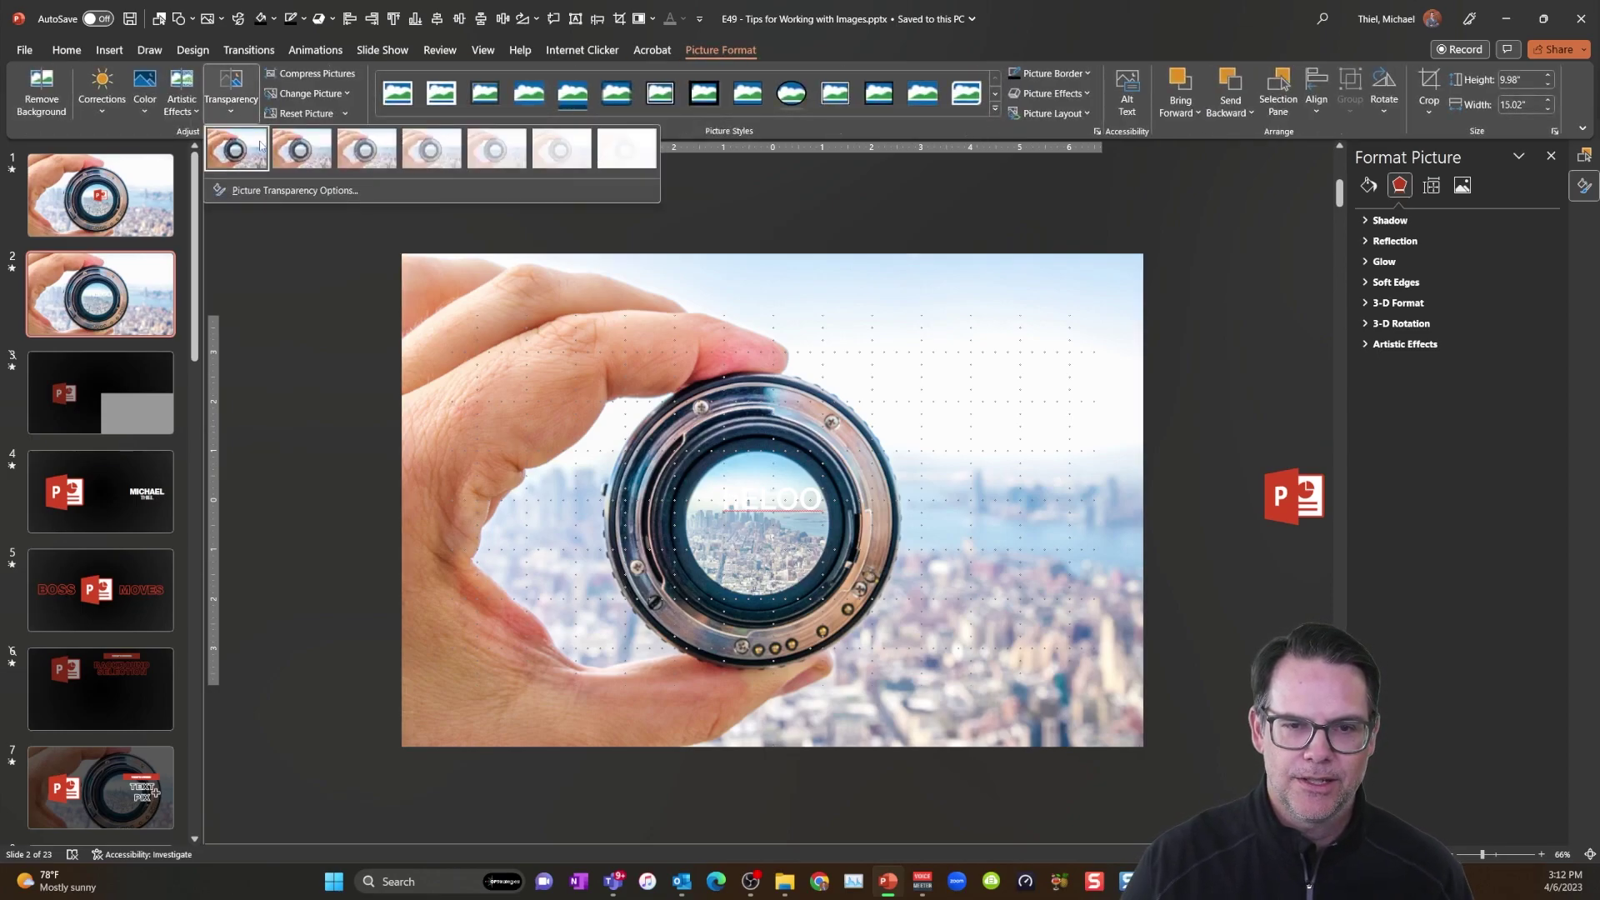
left_click(487, 150)
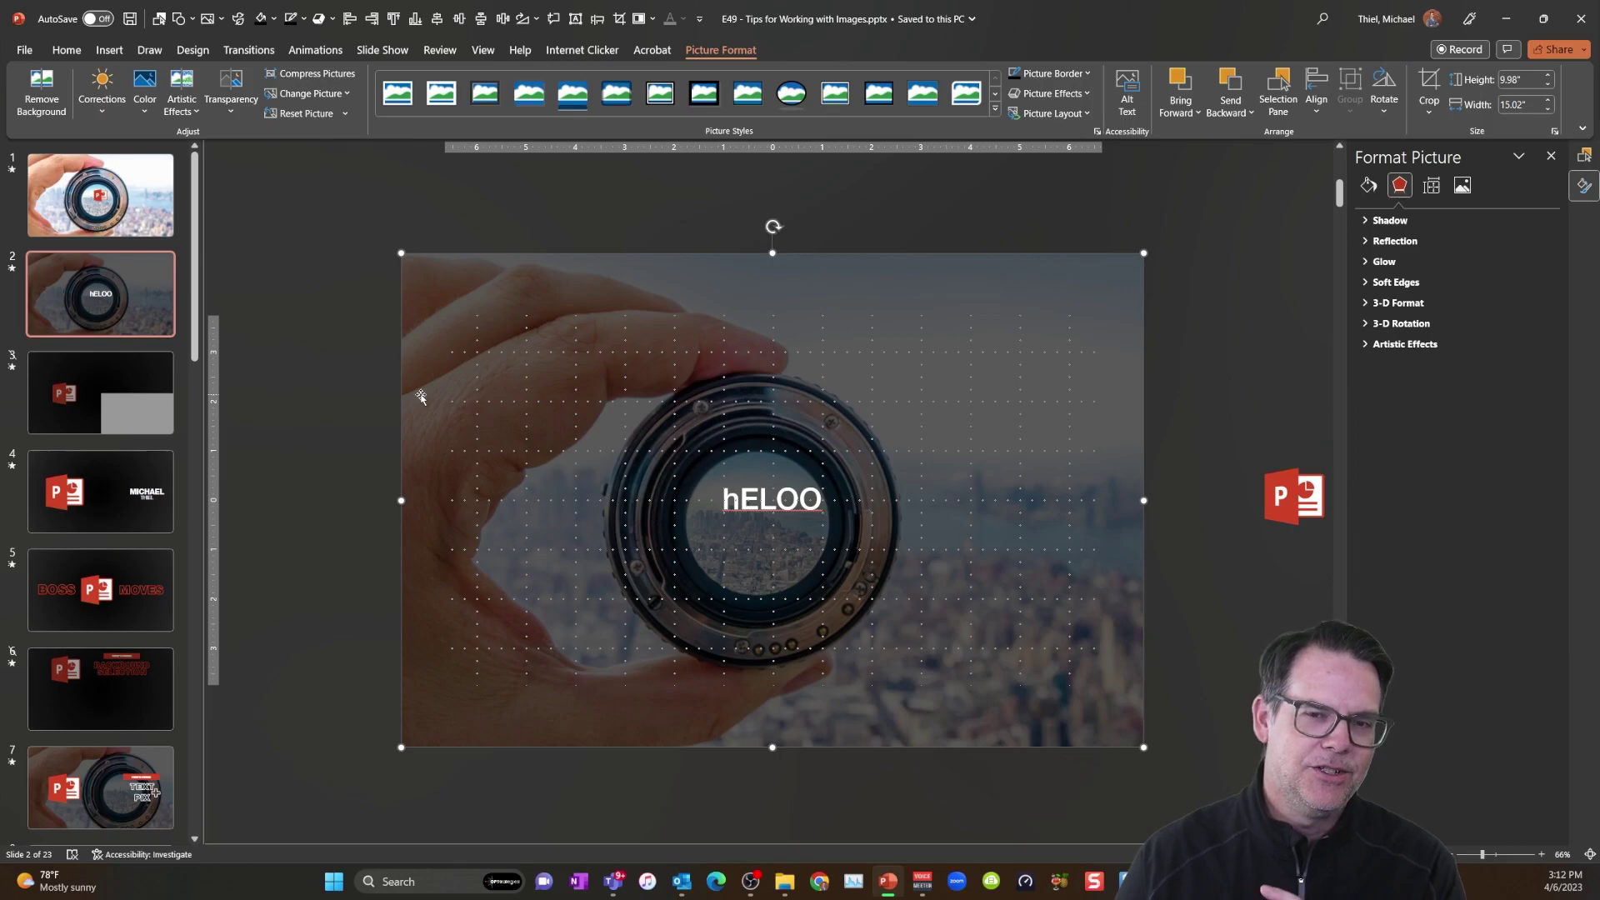
left_click(338, 533)
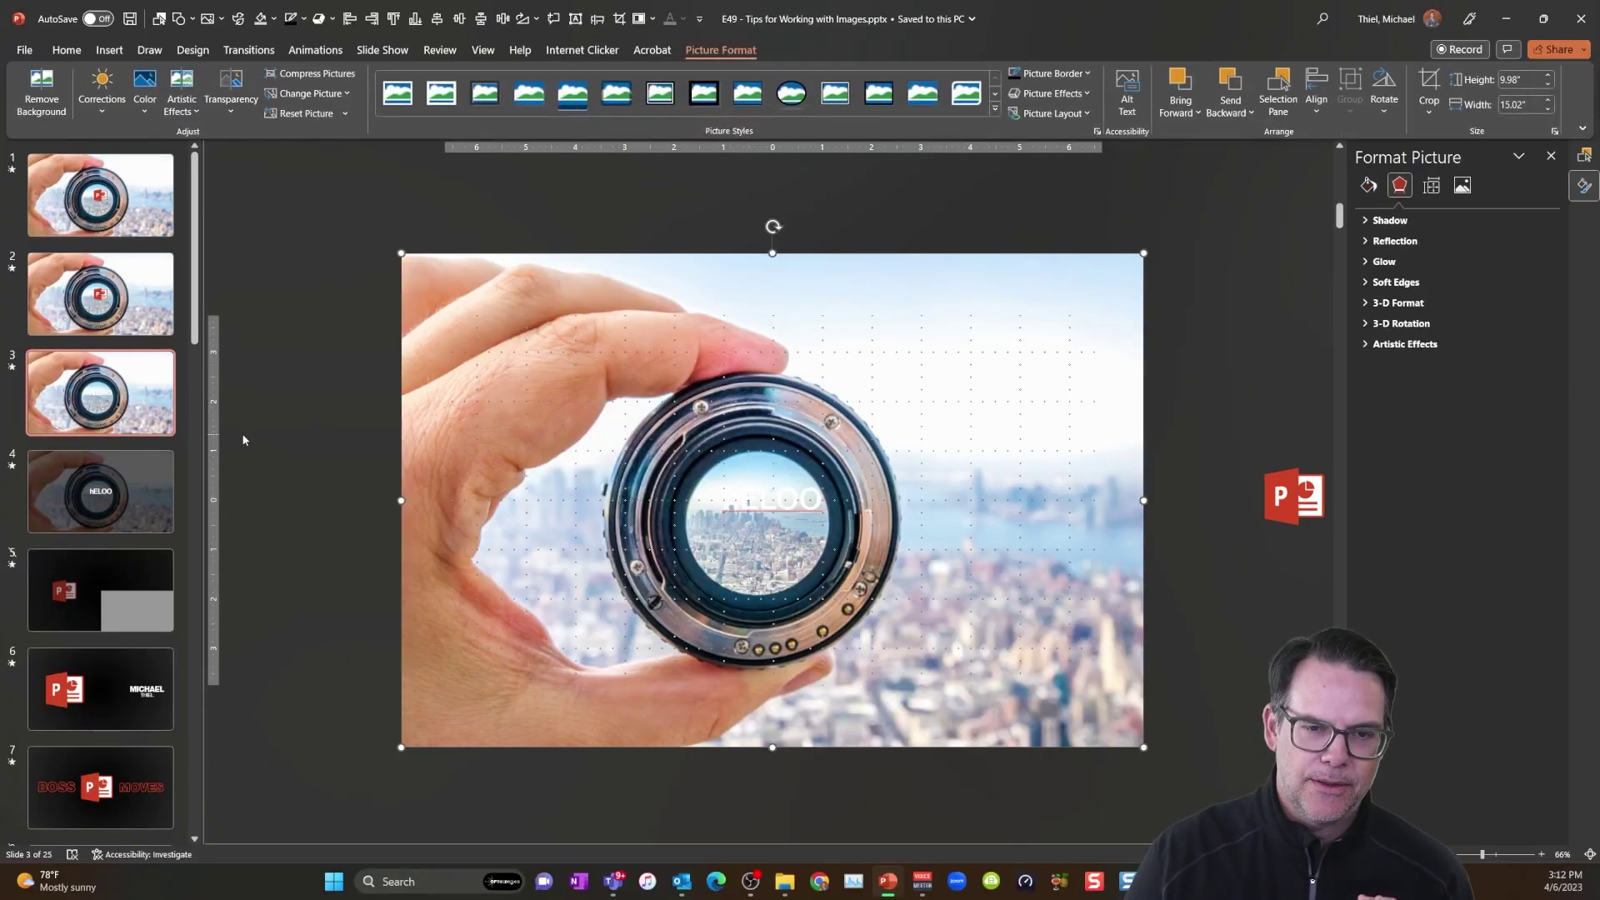
left_click(277, 442)
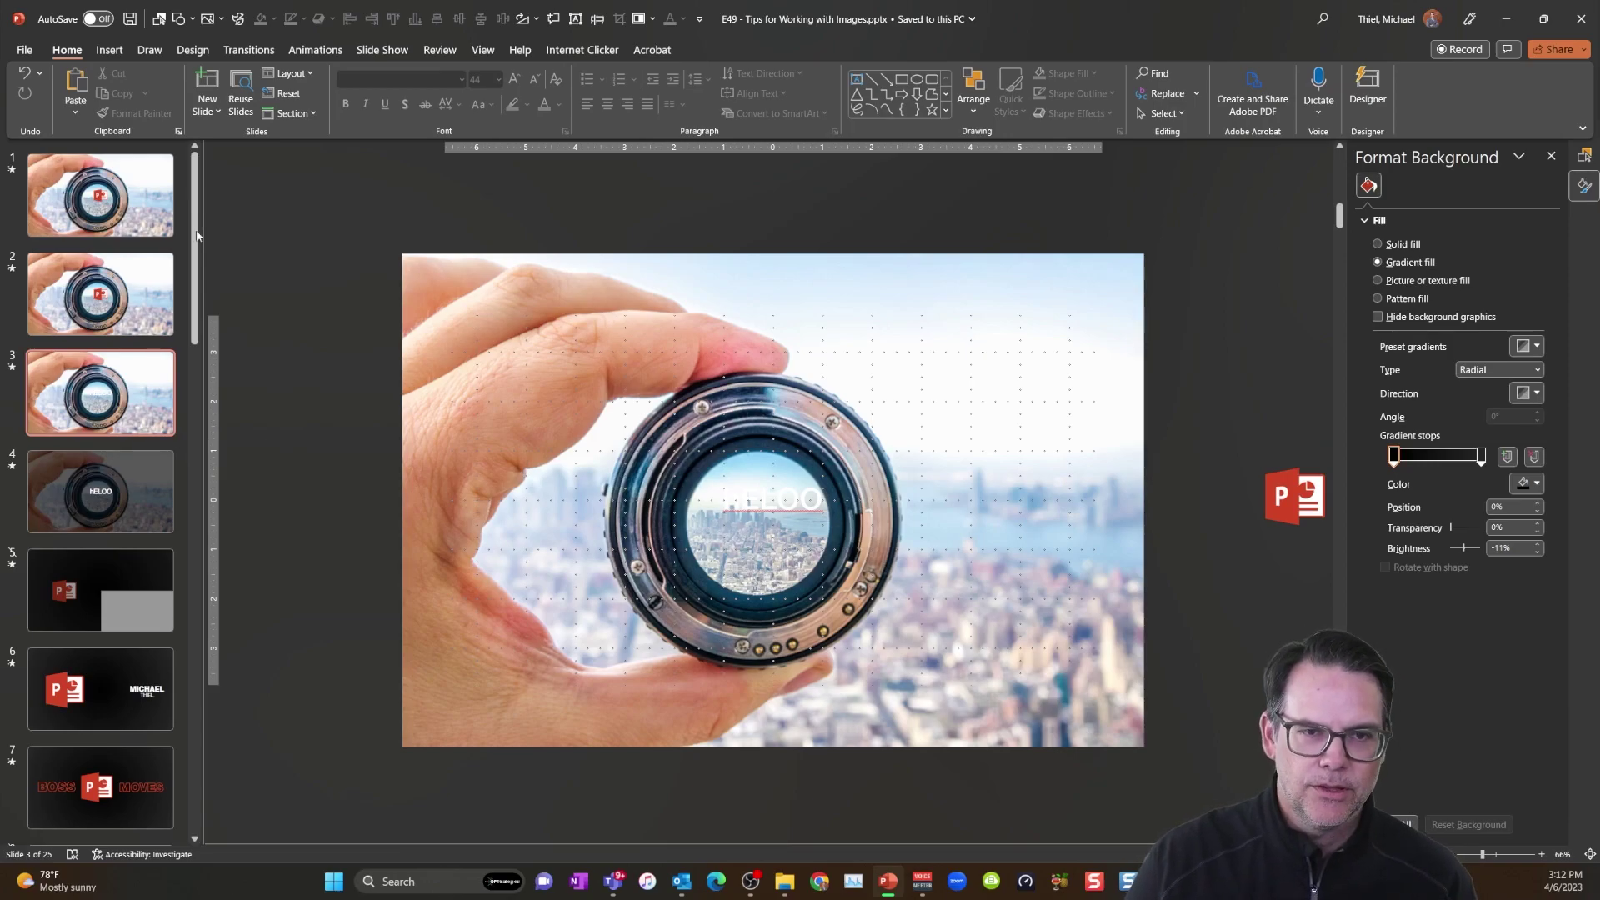
Draw a rectangle band across the lens photo on slide 3.
left_click(110, 53)
left_click(293, 88)
left_click(333, 159)
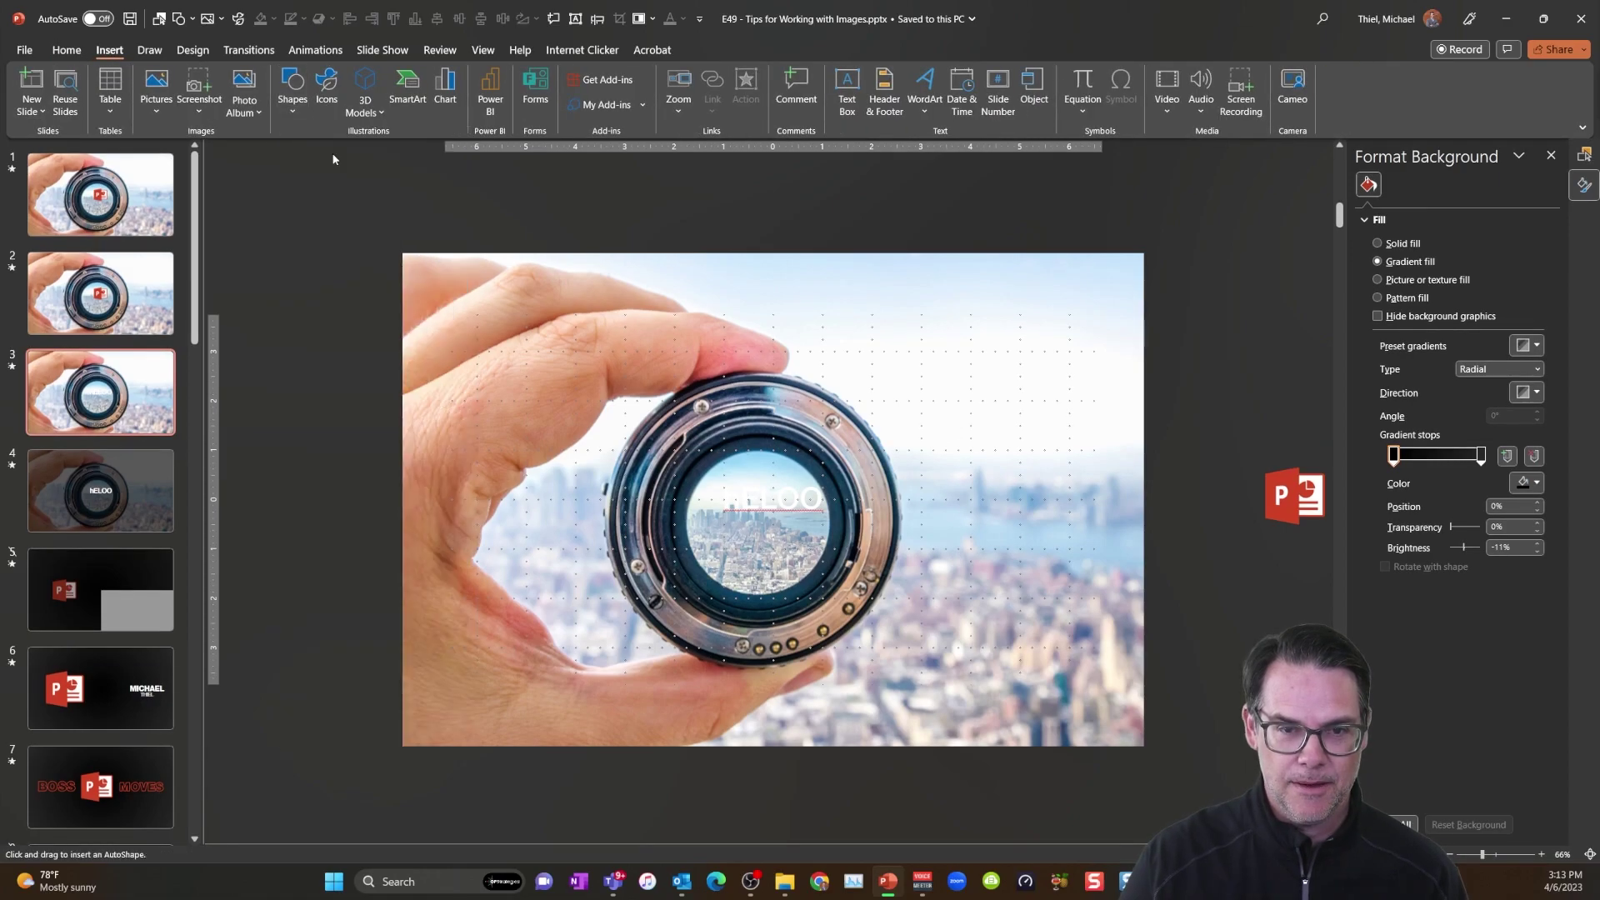
left_click_drag(464, 302, 1144, 599)
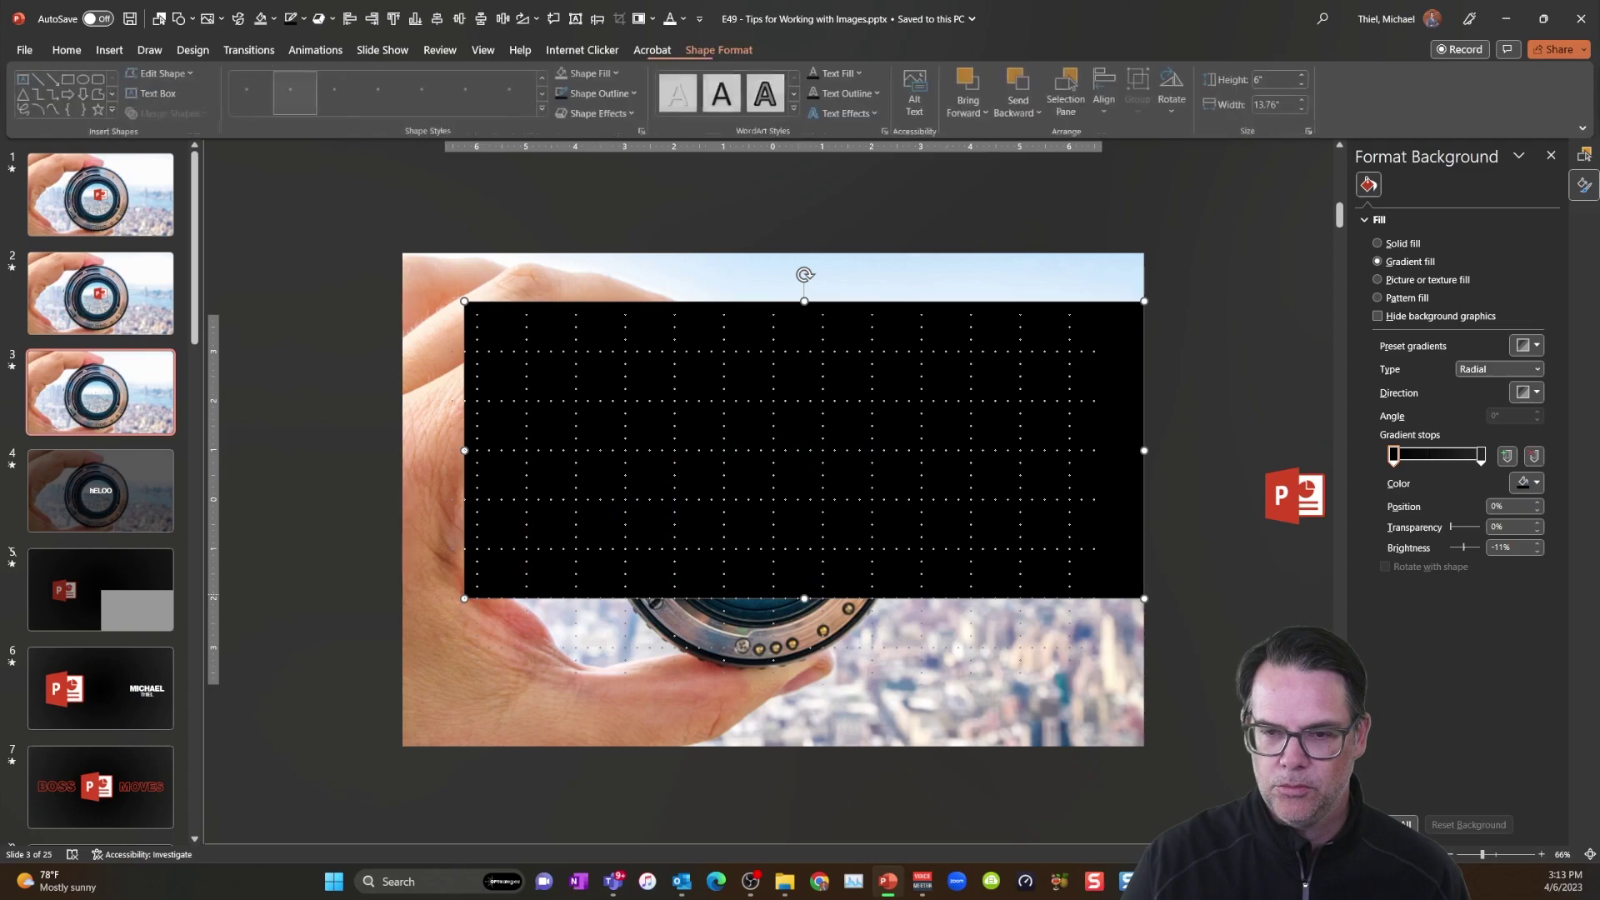
left_click_drag(804, 301, 800, 451)
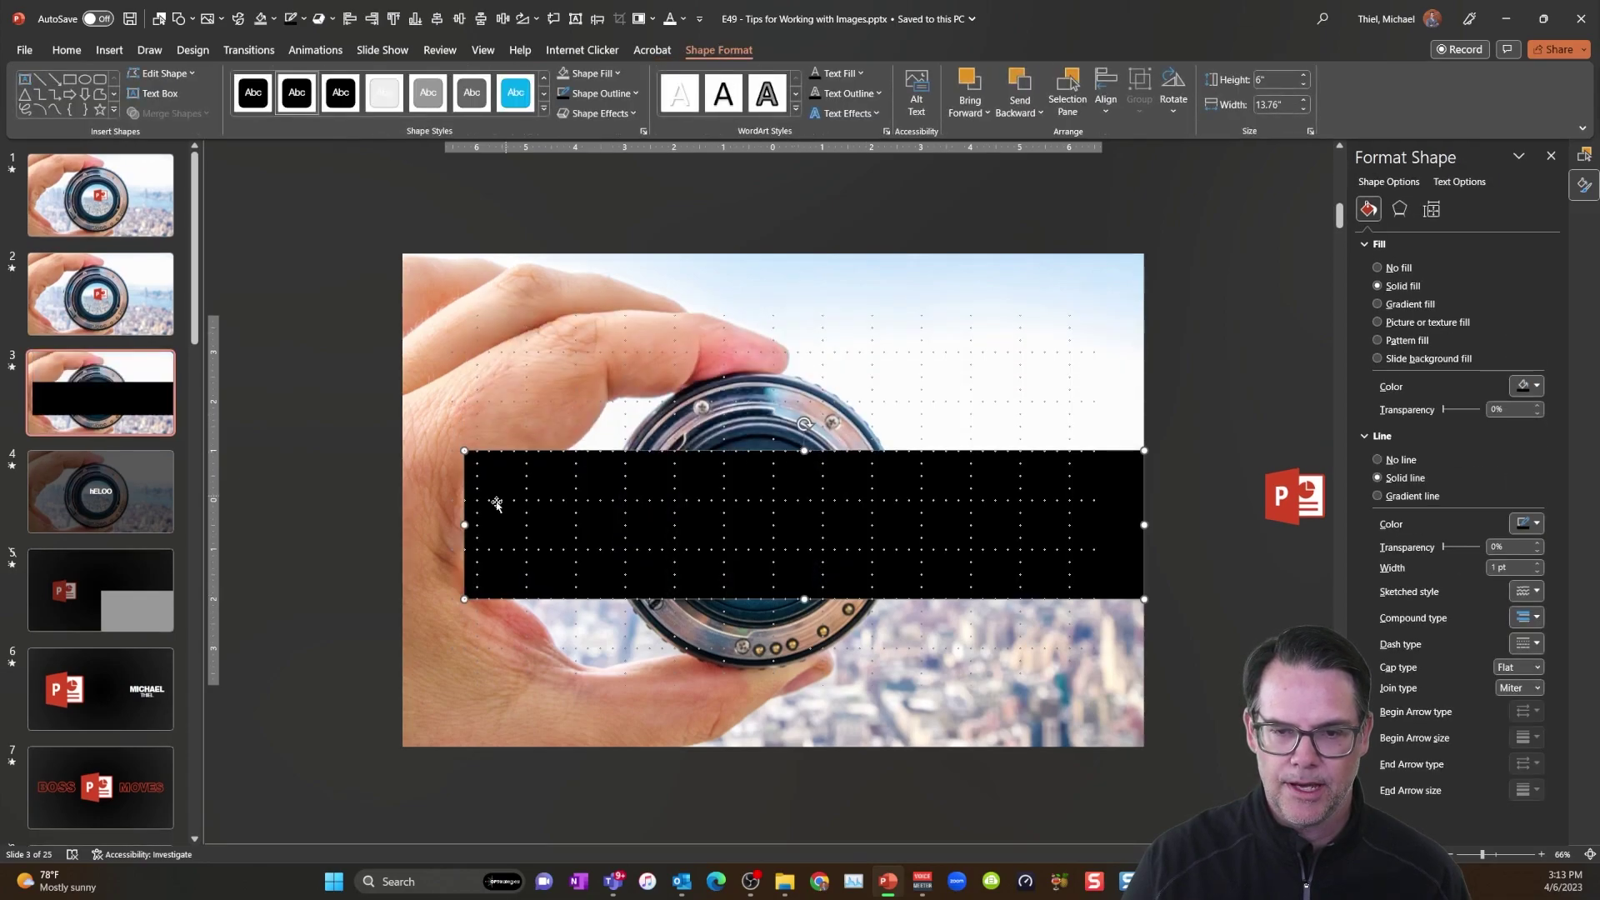
left_click_drag(464, 524, 445, 524)
left_click_drag(1144, 524, 1103, 525)
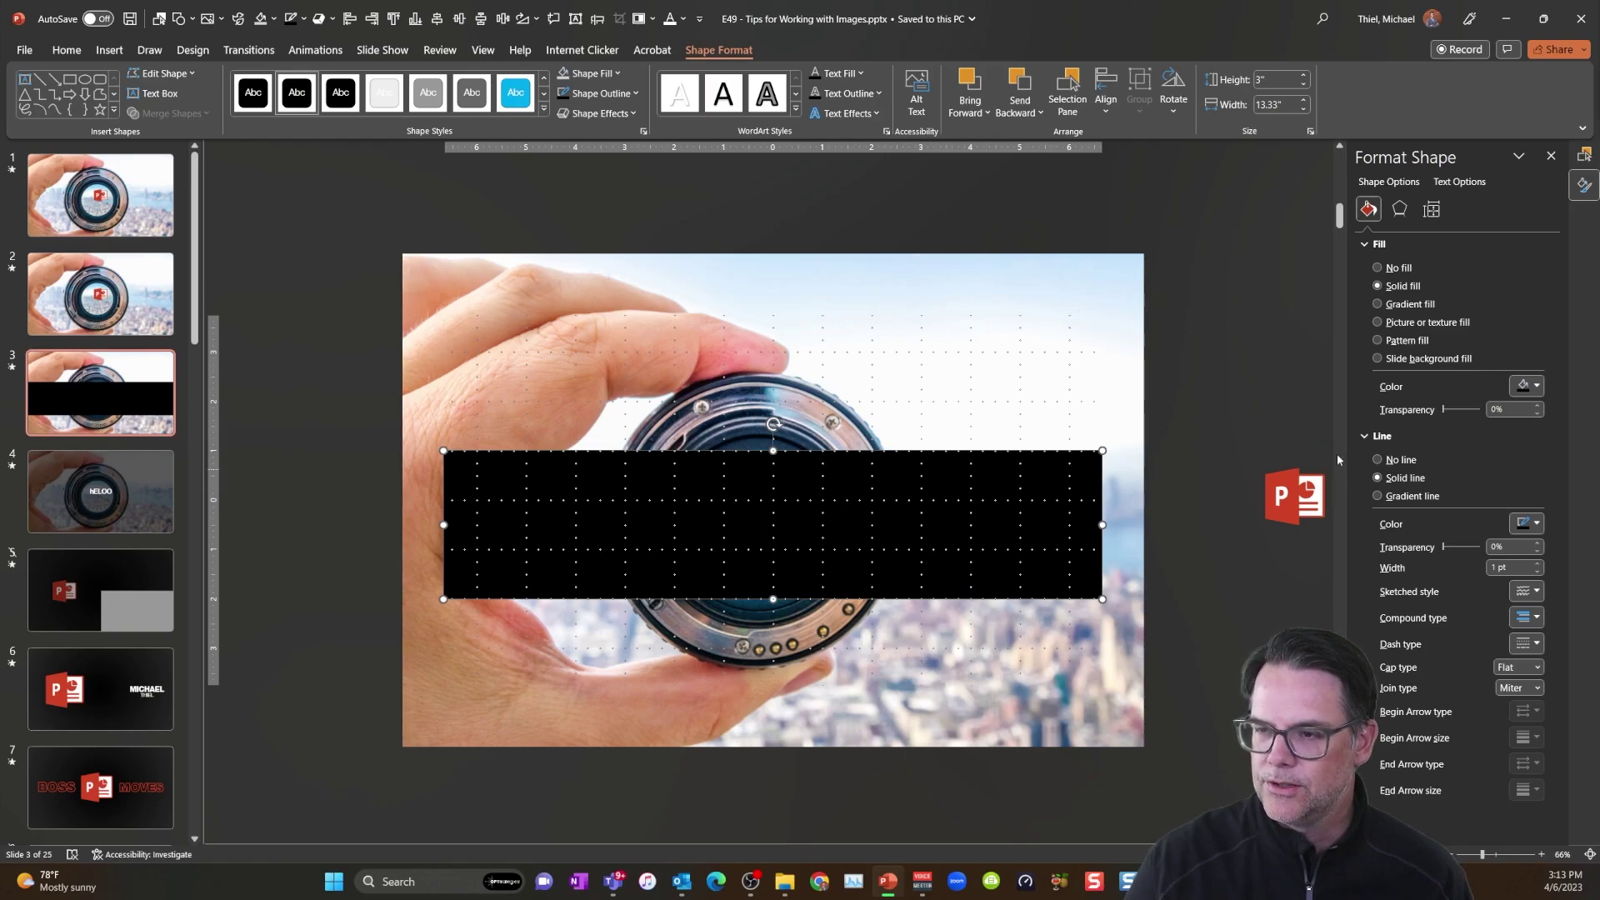
Set the band's fill transparency to 40% and shift it slightly up.
right_click(883, 548)
left_click(935, 510)
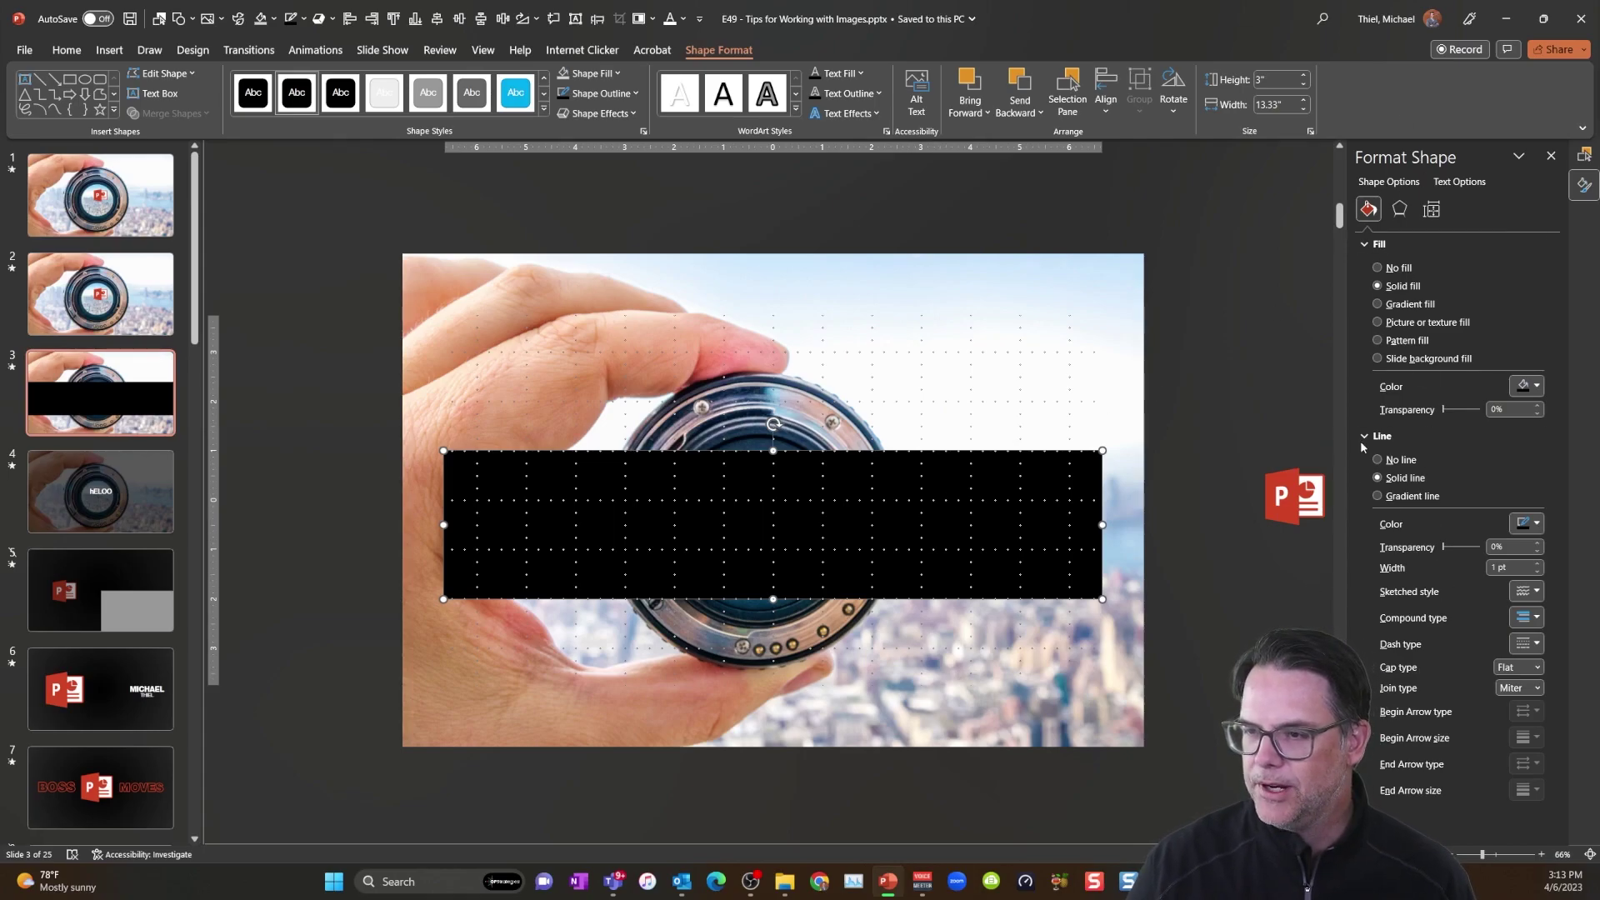
left_click_drag(1443, 408, 1460, 413)
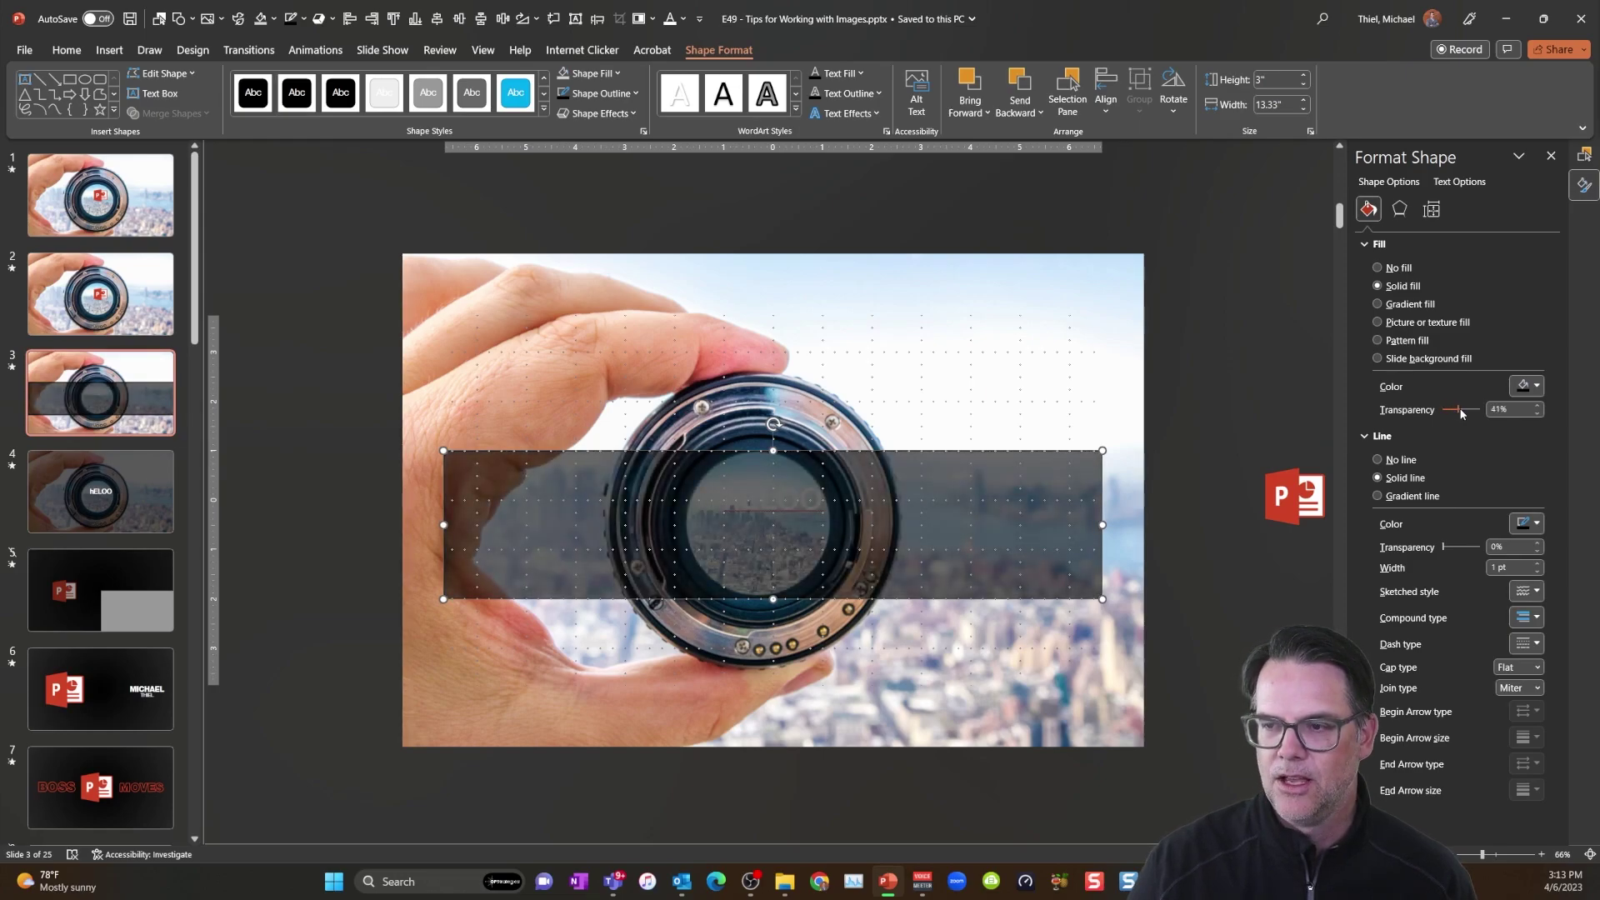
left_click(1512, 410)
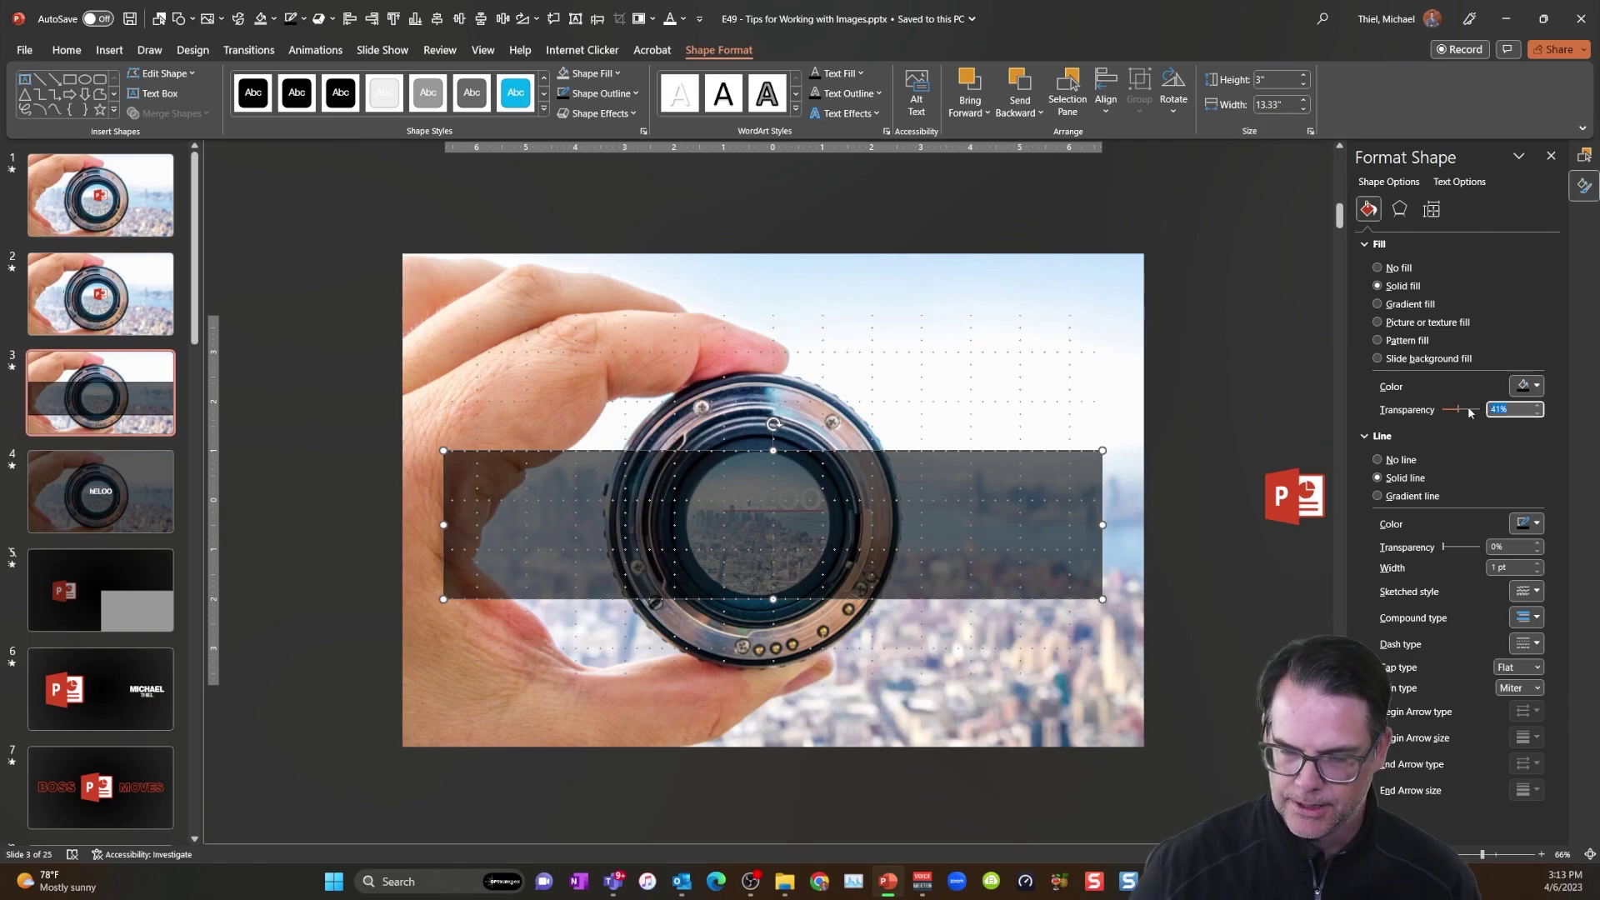
type("40")
left_click_drag(827, 547, 835, 535)
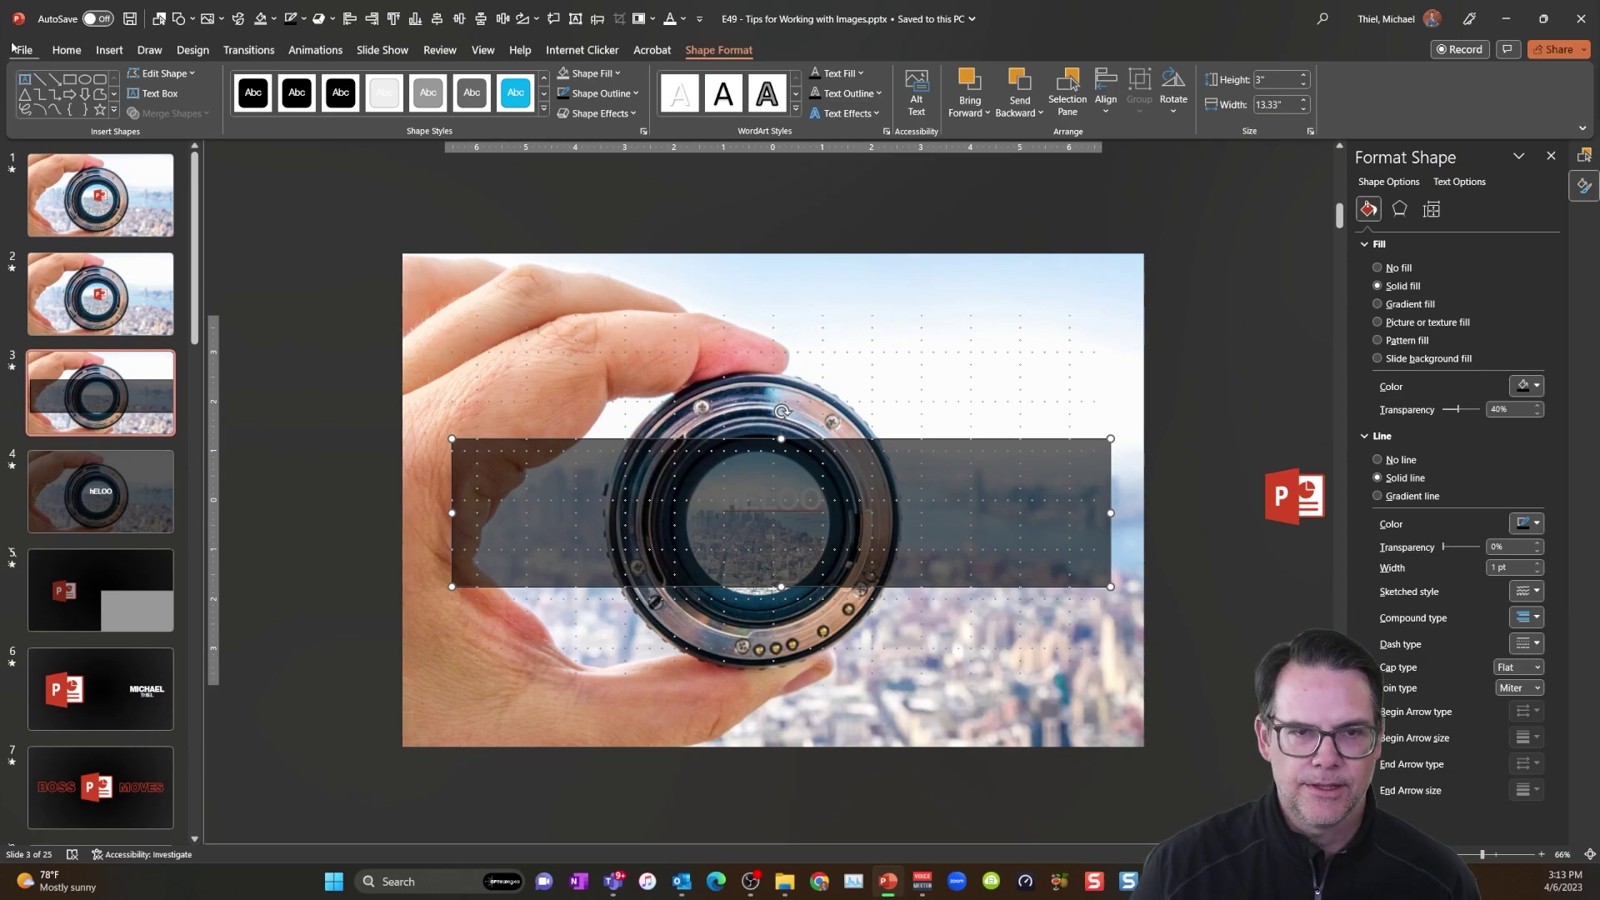
In the Selection Pane, move Rectangle 3 behind Title 2.
left_click(265, 198)
left_click(64, 51)
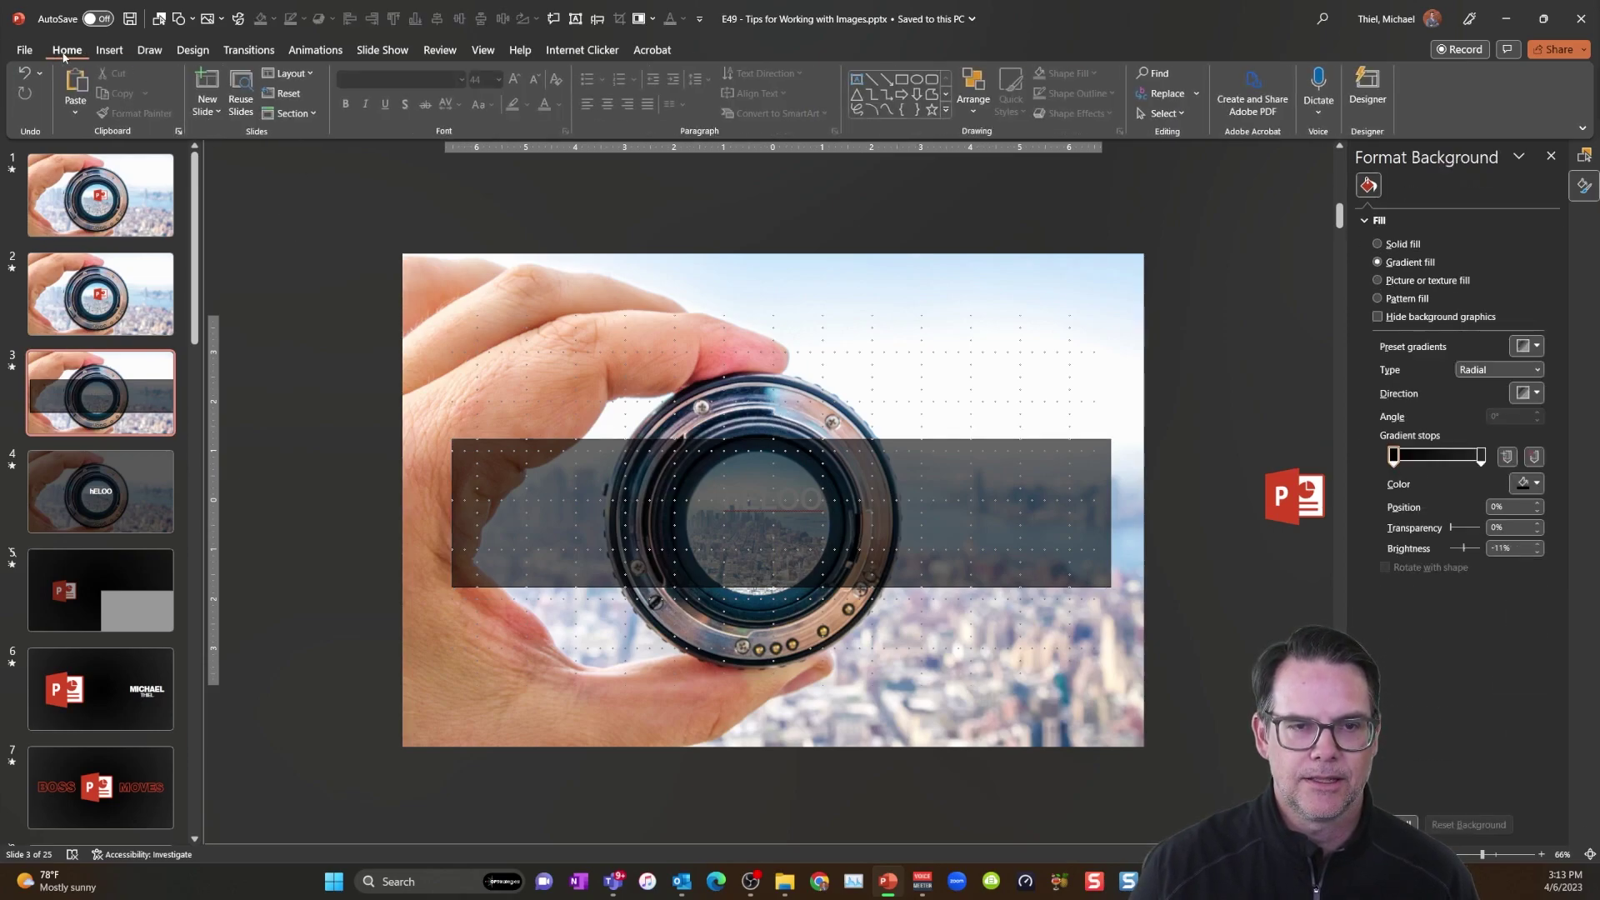
left_click(973, 98)
left_click(1015, 411)
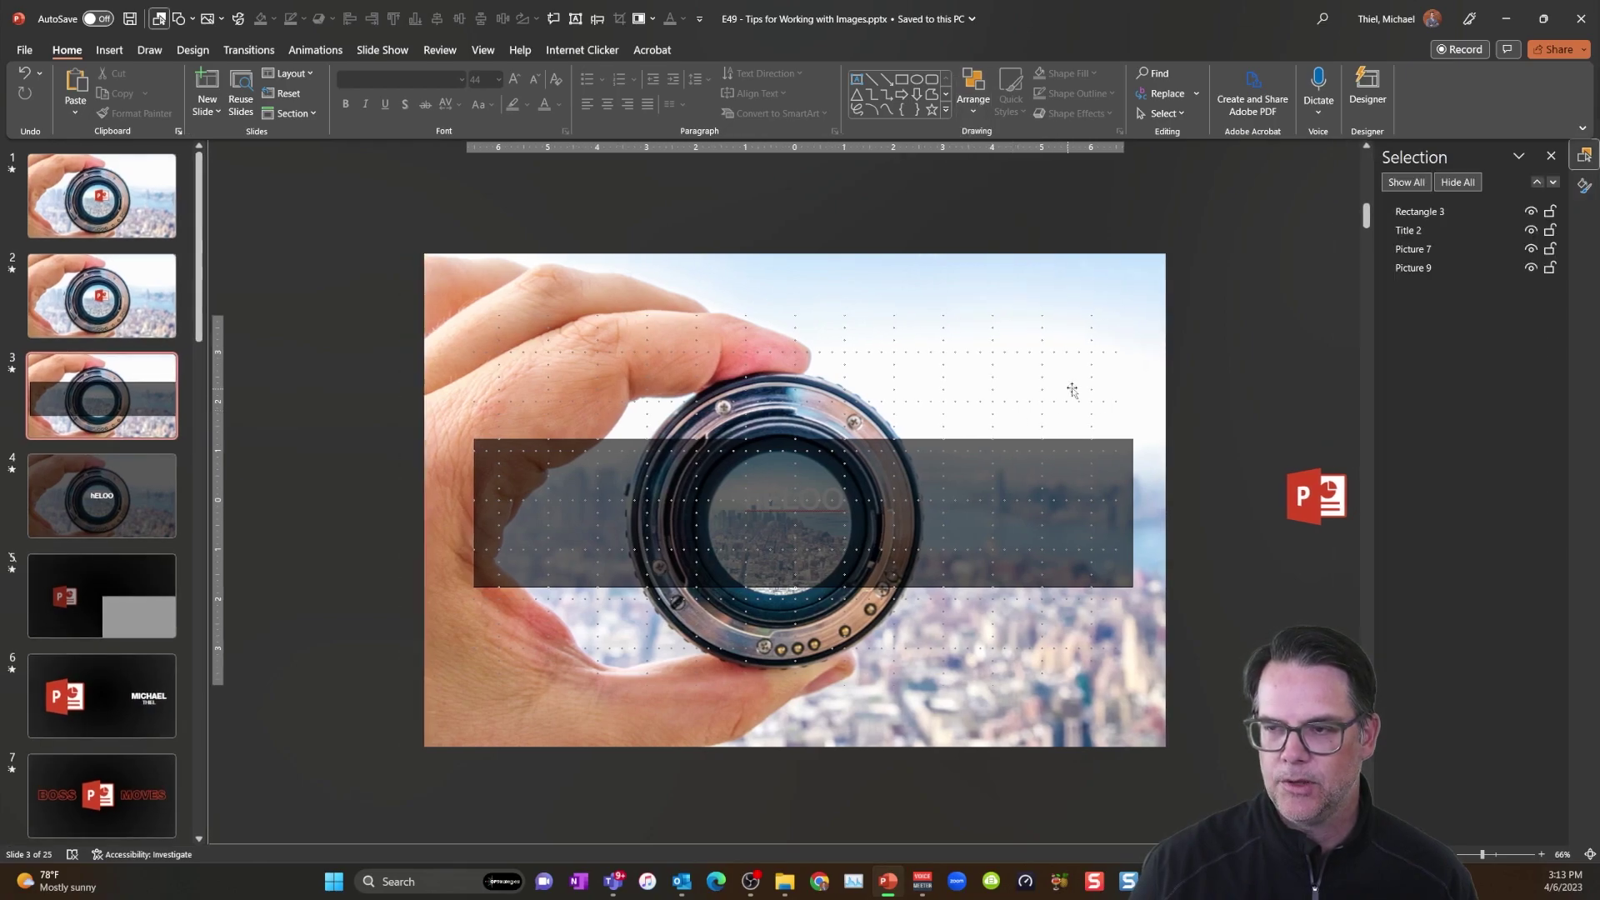
left_click(1532, 213)
left_click(1531, 213)
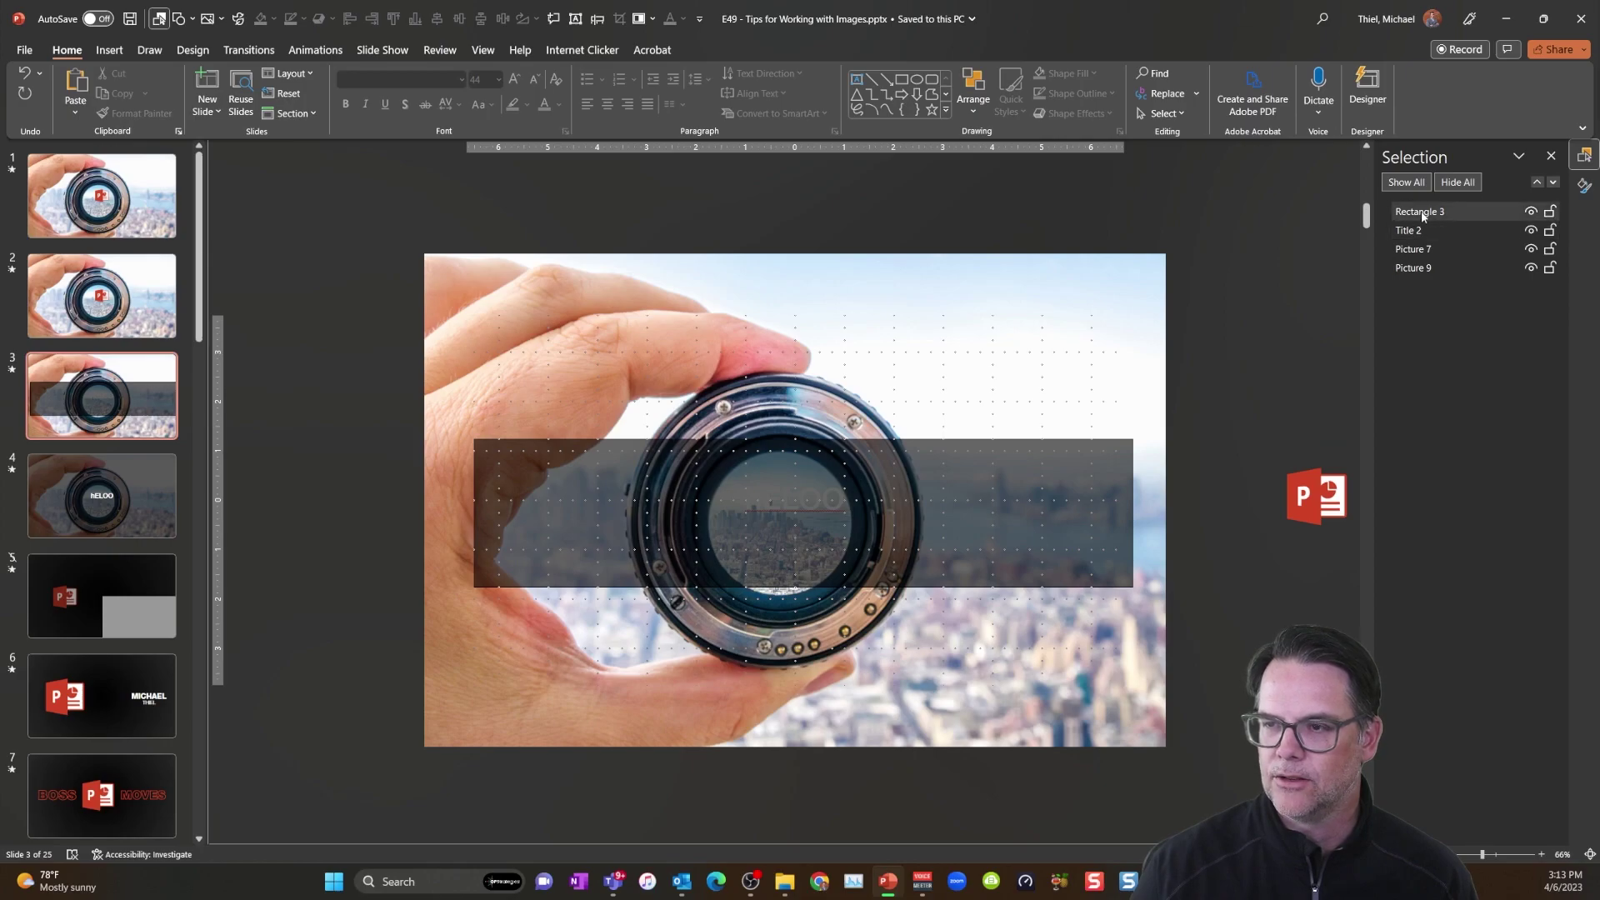
left_click_drag(1424, 215, 1425, 247)
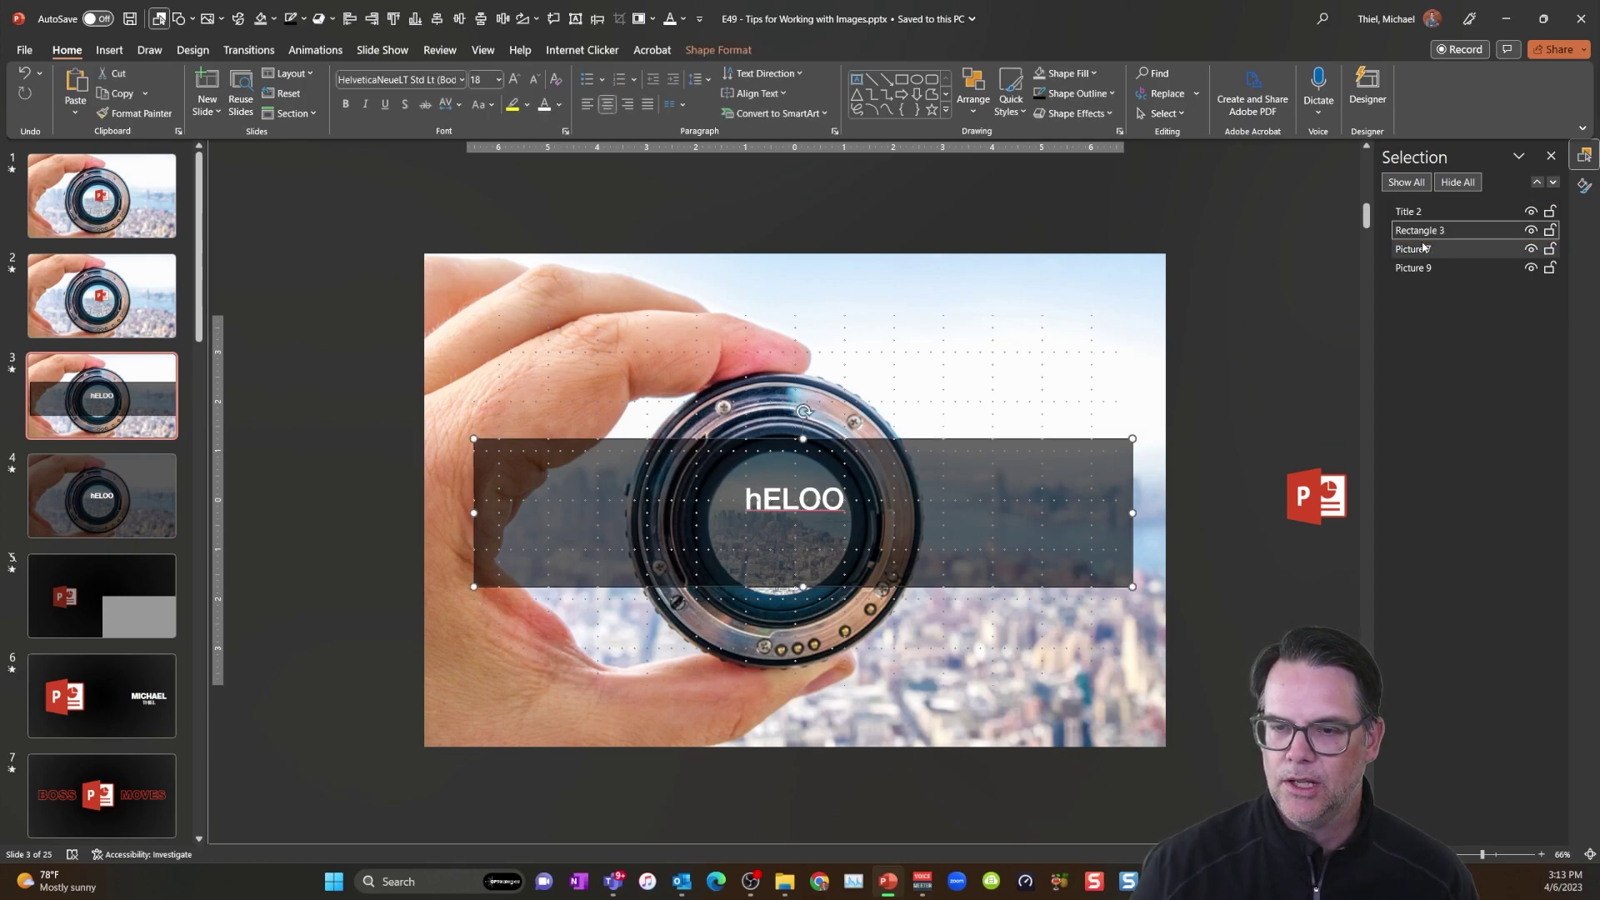
Centre the dark band, then resize it into a tall narrow panel over the lens's left side.
left_click_drag(881, 555, 896, 540)
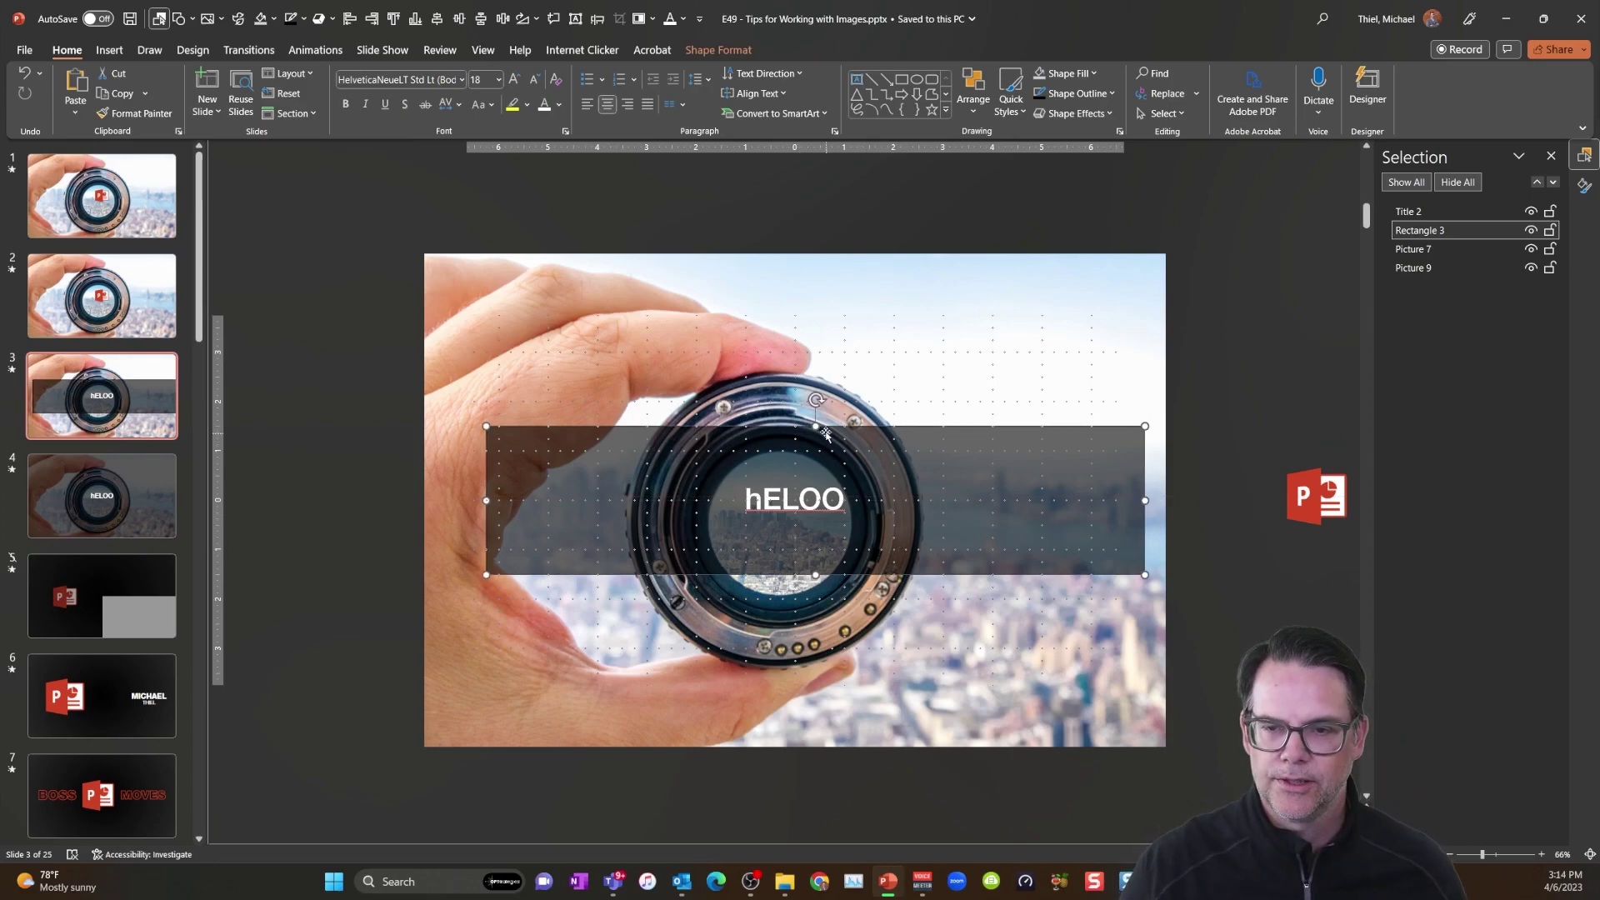
left_click(354, 21)
left_click_drag(1124, 498, 697, 500)
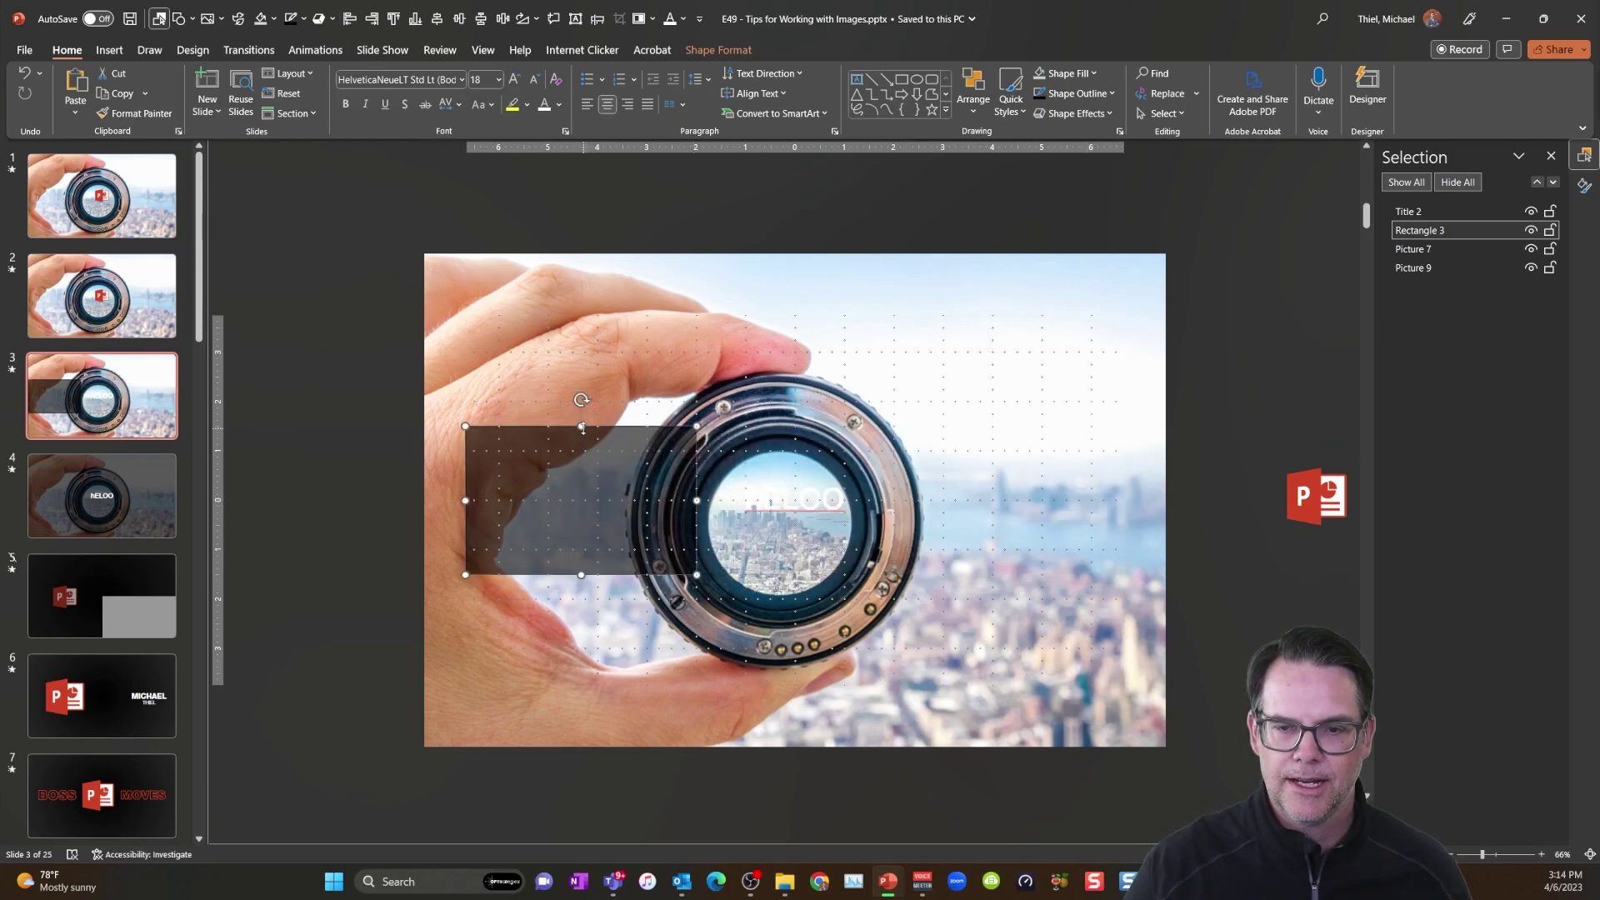
left_click_drag(581, 427, 581, 314)
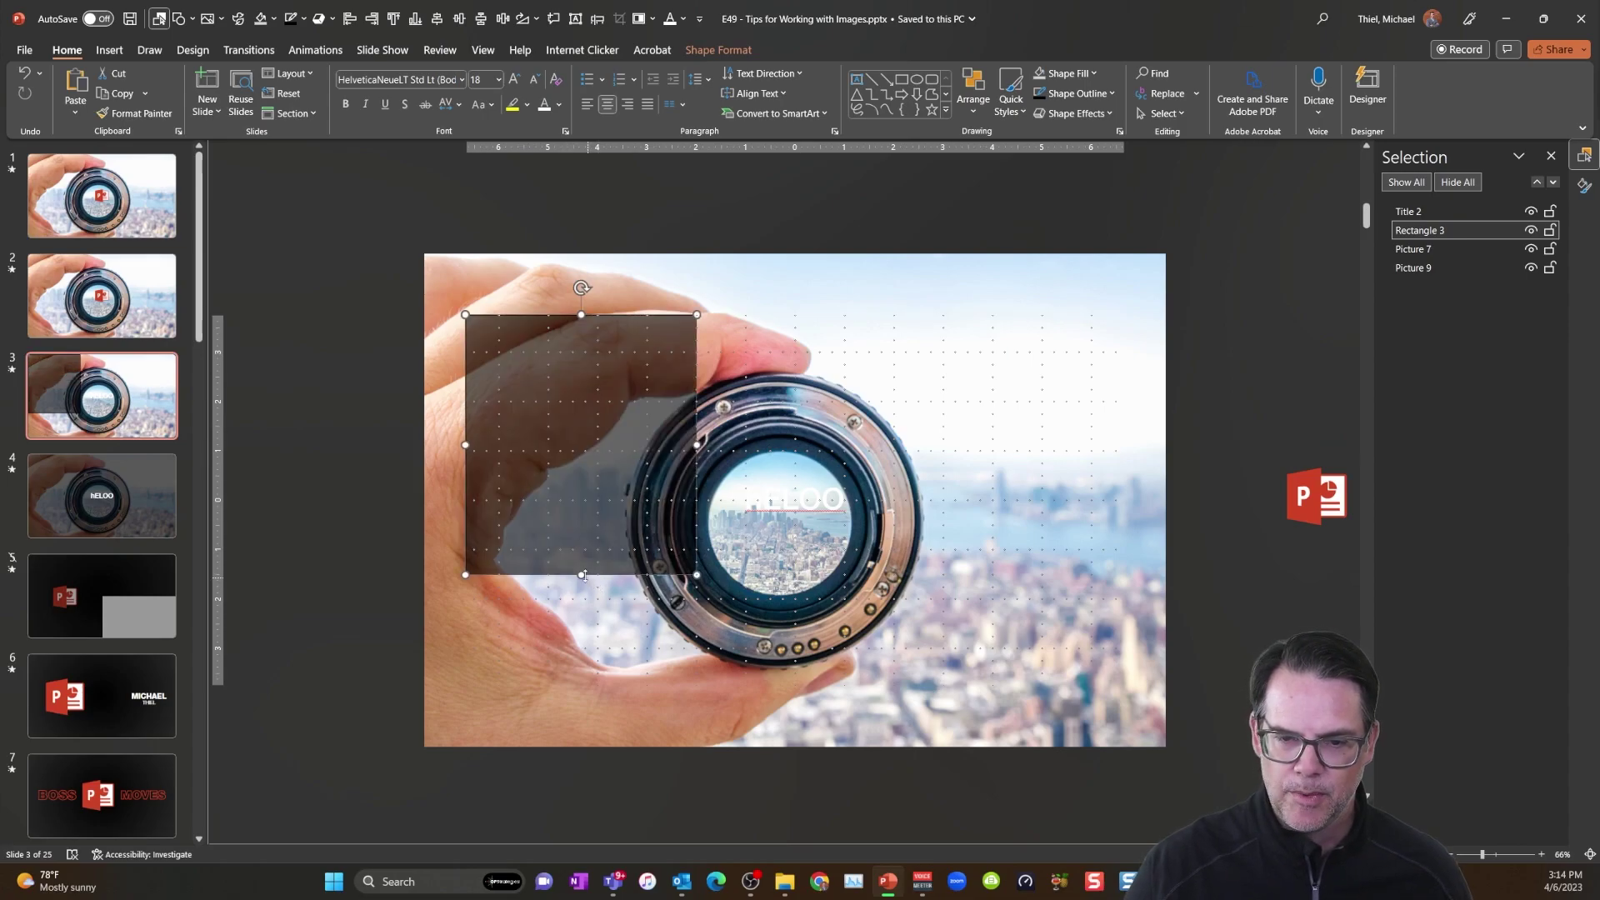
left_click_drag(580, 574, 581, 673)
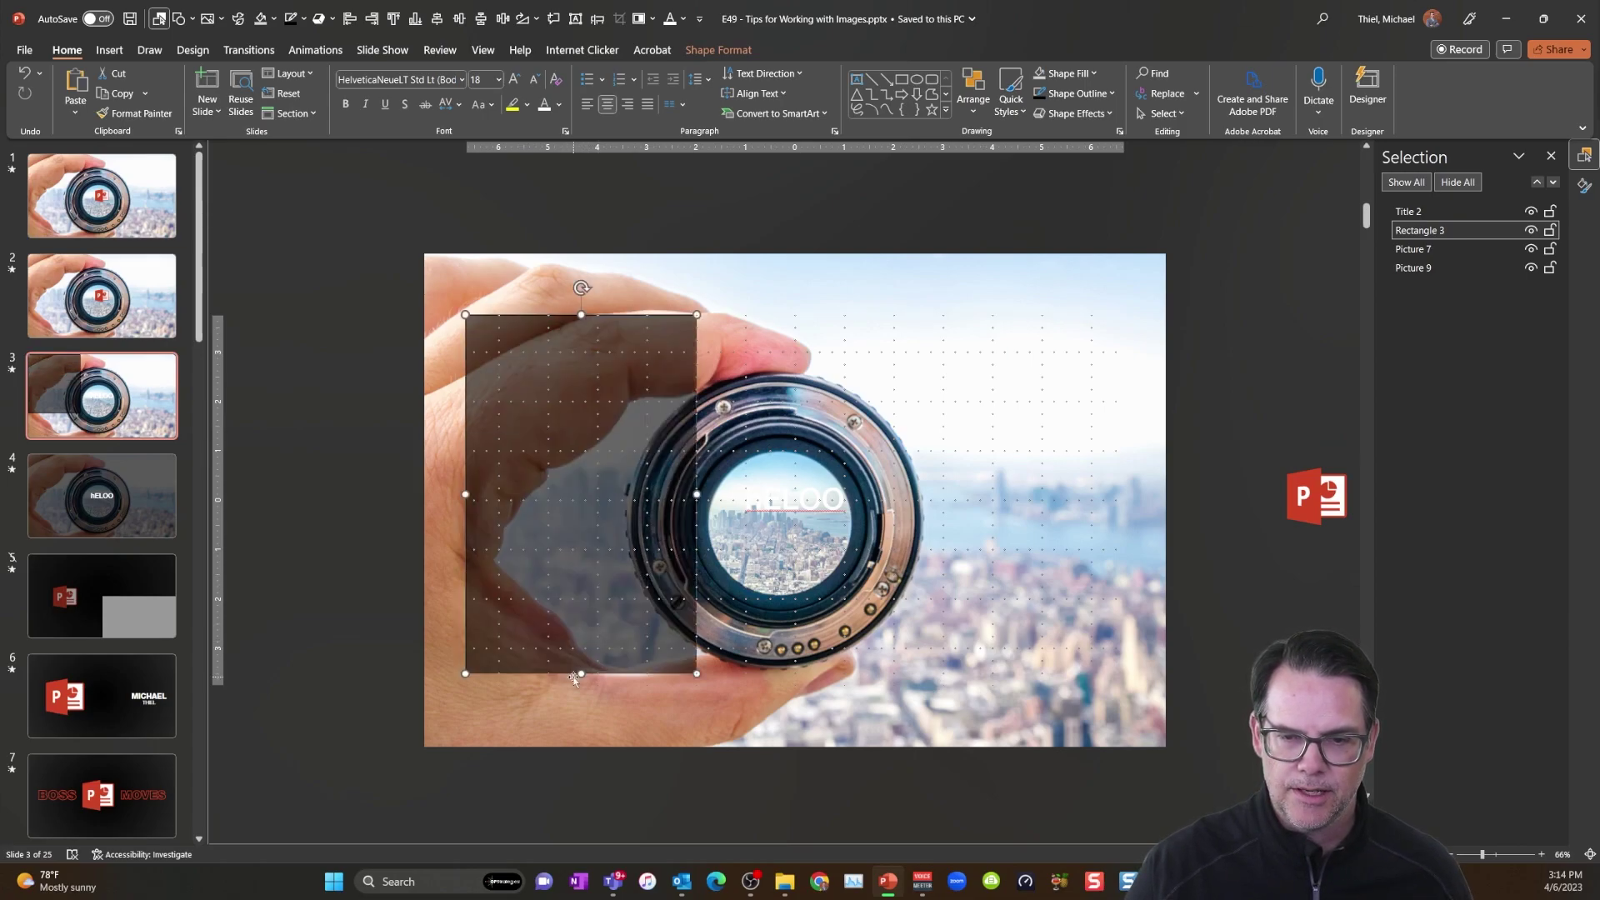
left_click(763, 499)
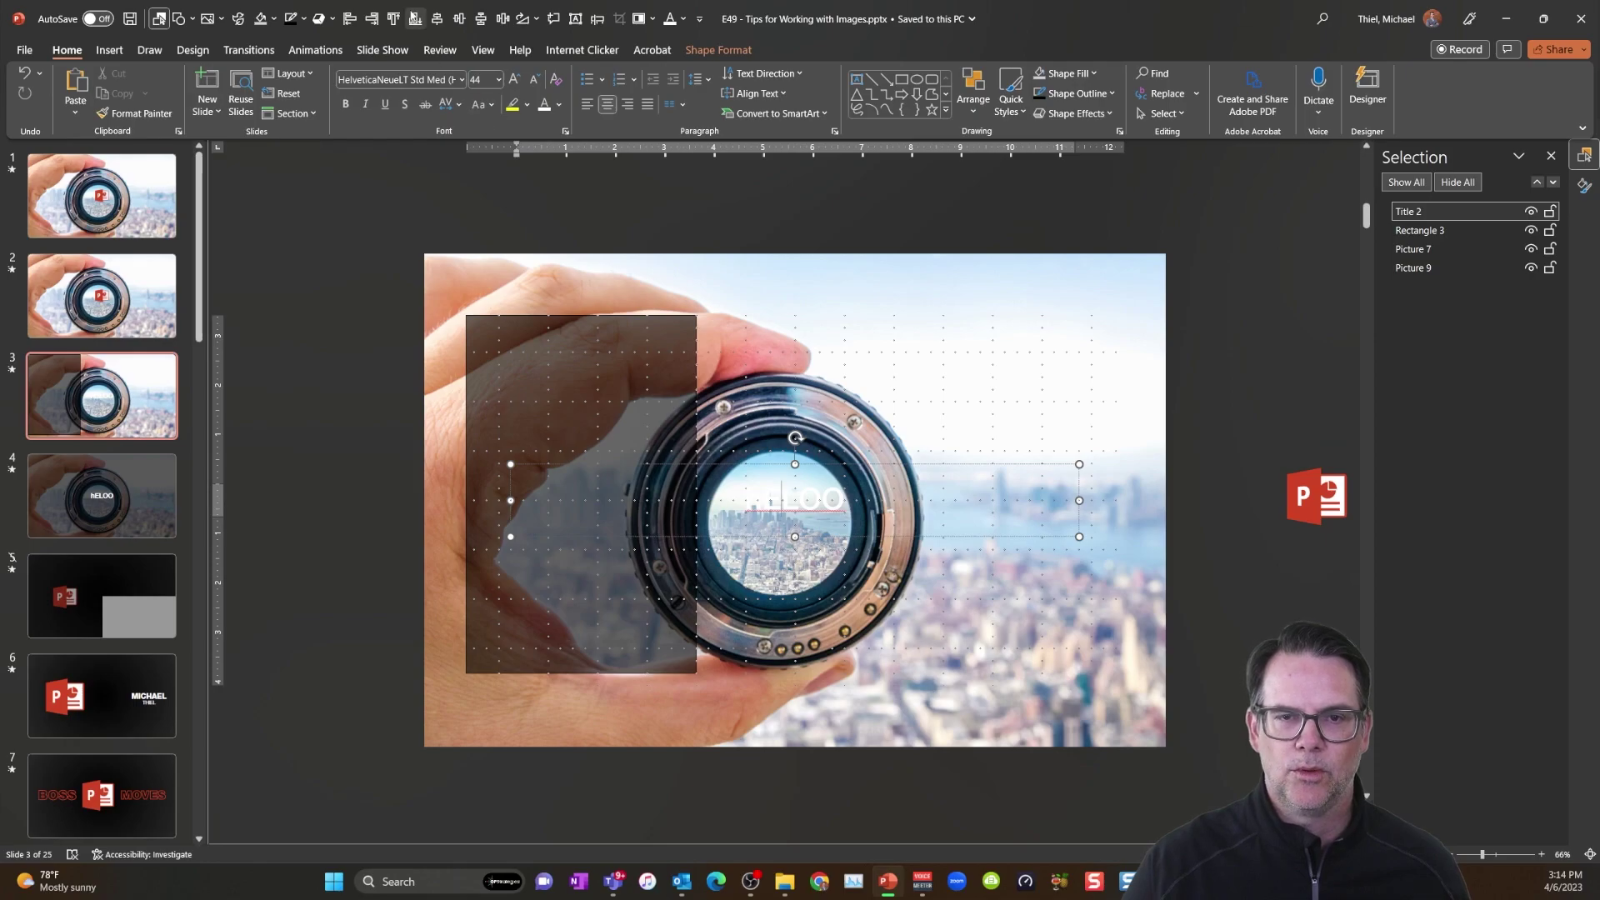
Left-align the title, narrow it to the panel width, and retype it as 'Helloooo....'.
left_click(350, 20)
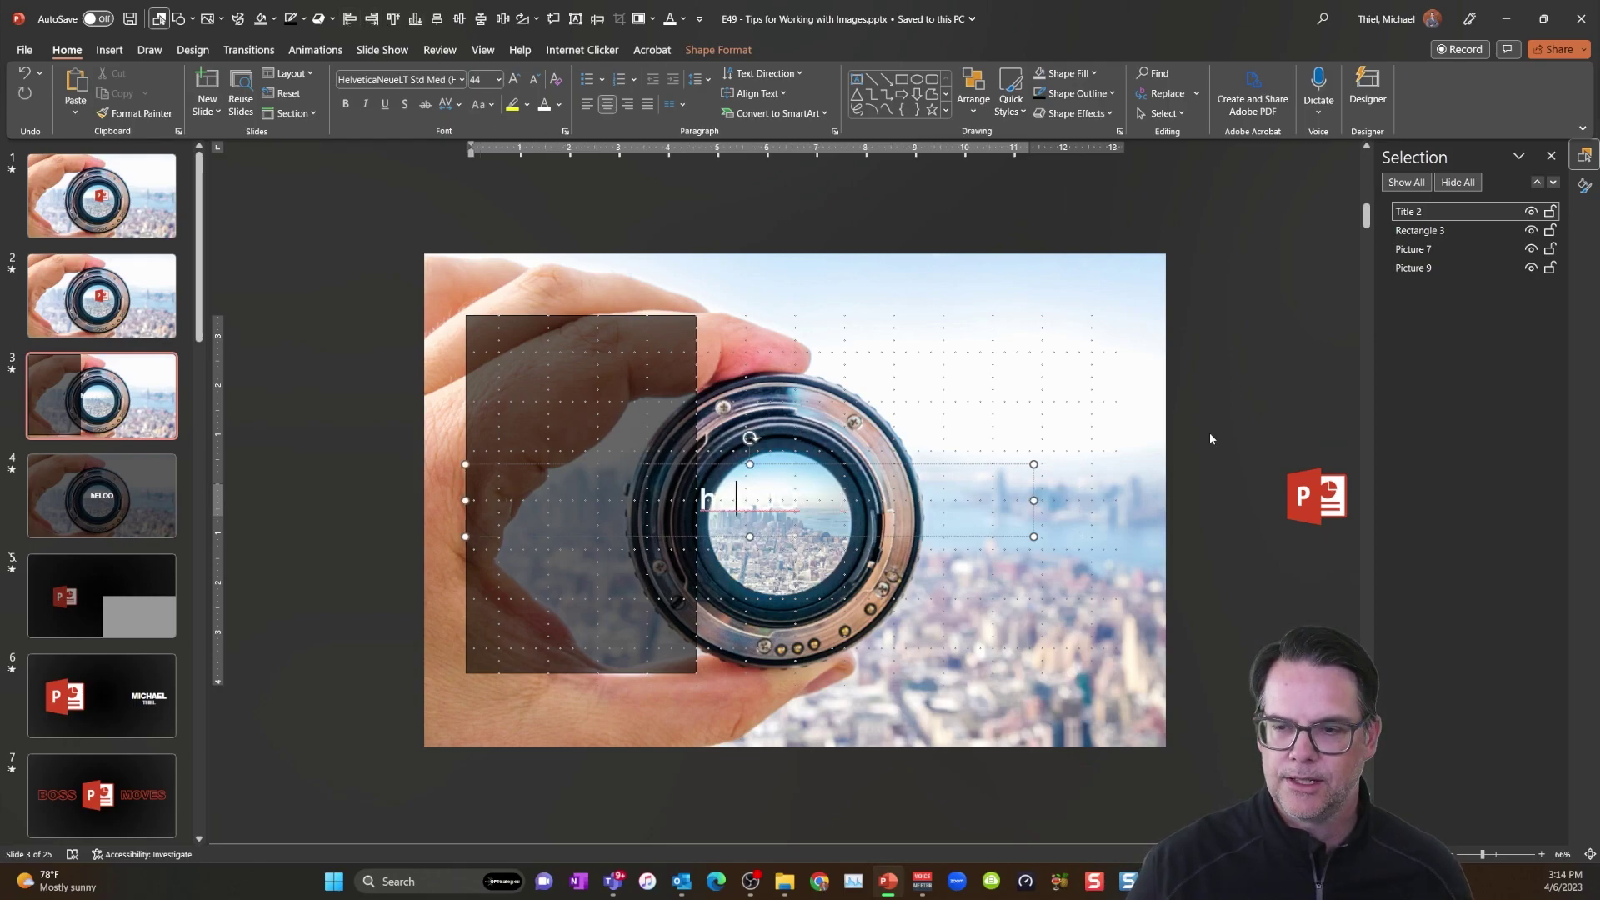
left_click_drag(1037, 503, 697, 504)
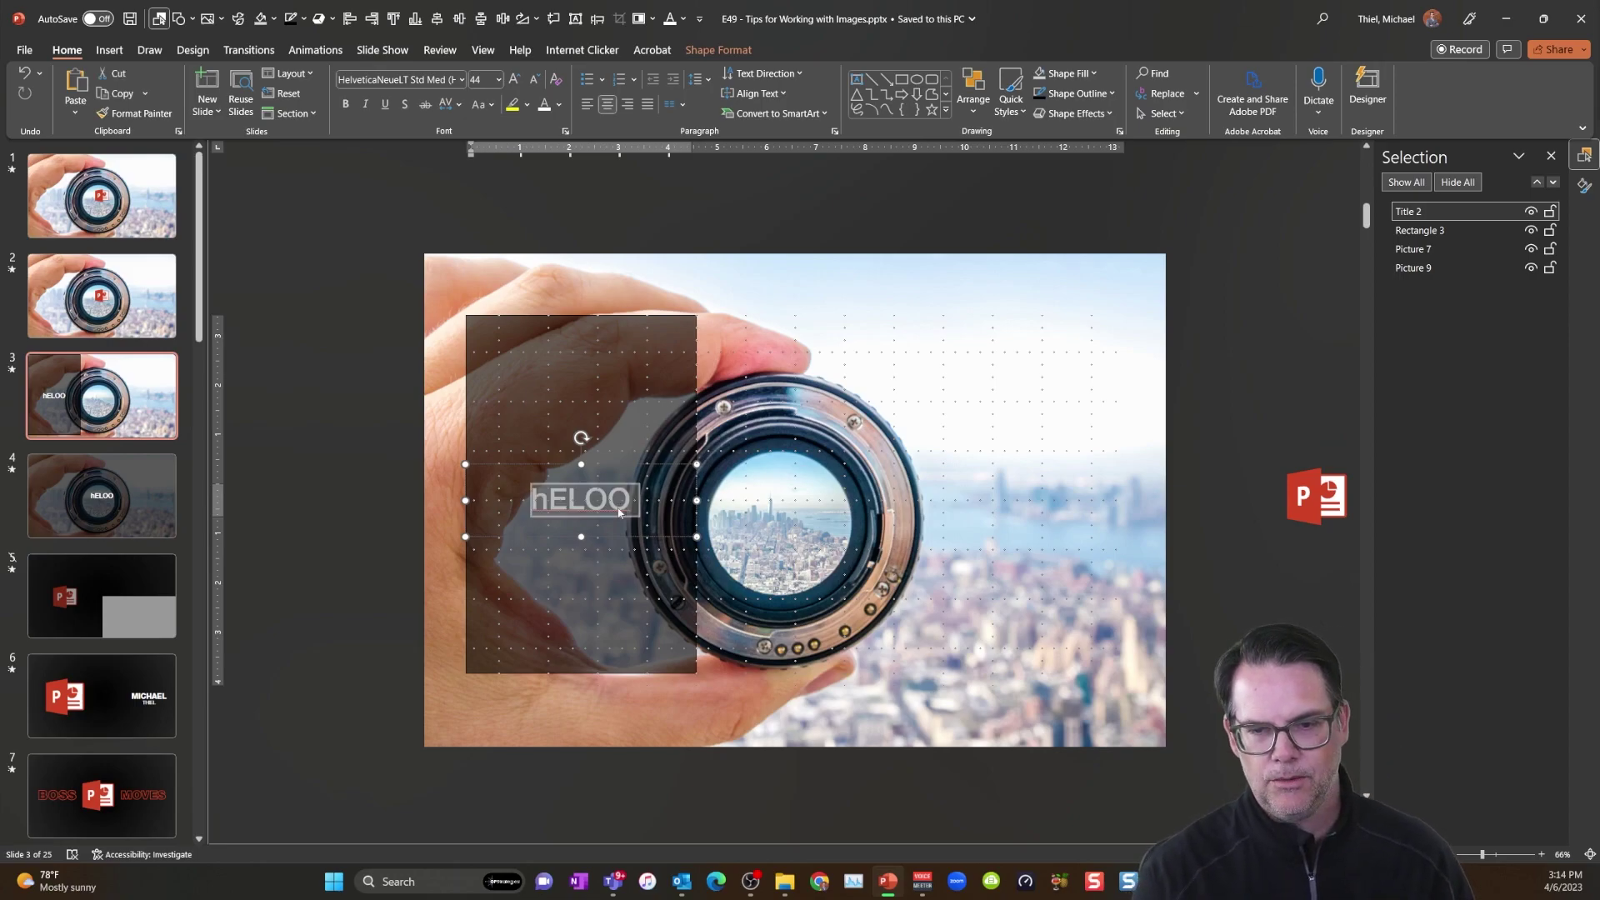
key("BackSpace")
key("BackSpace")
key("BackSpace")
key("BackSpace")
key("BackSpace")
type("Helo")
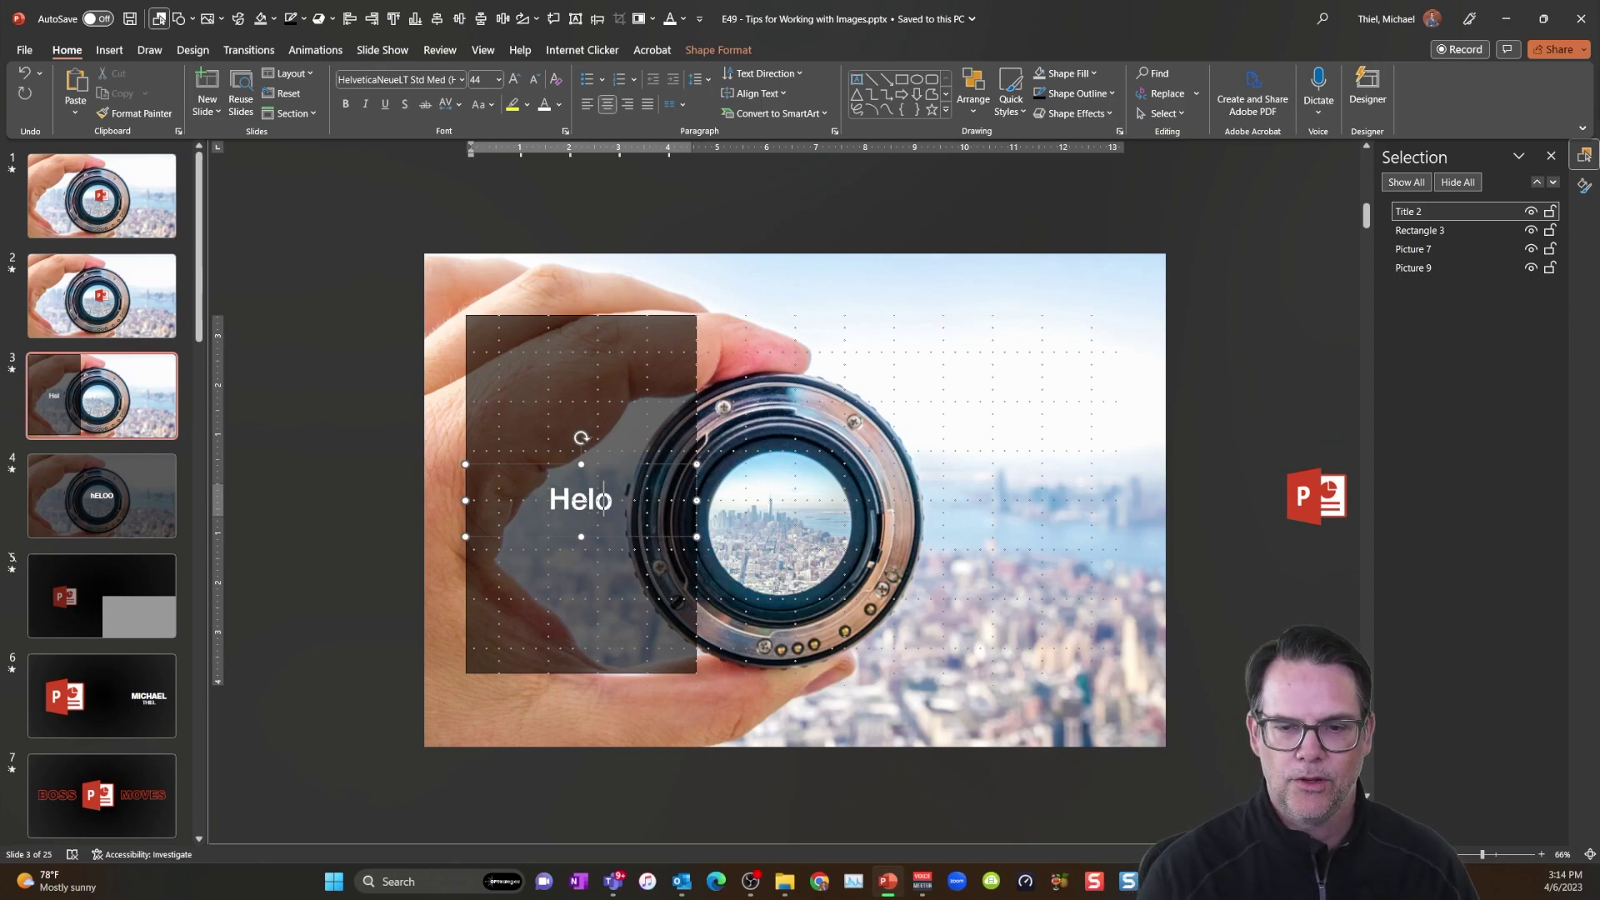
key("BackSpace")
type("loooo....")
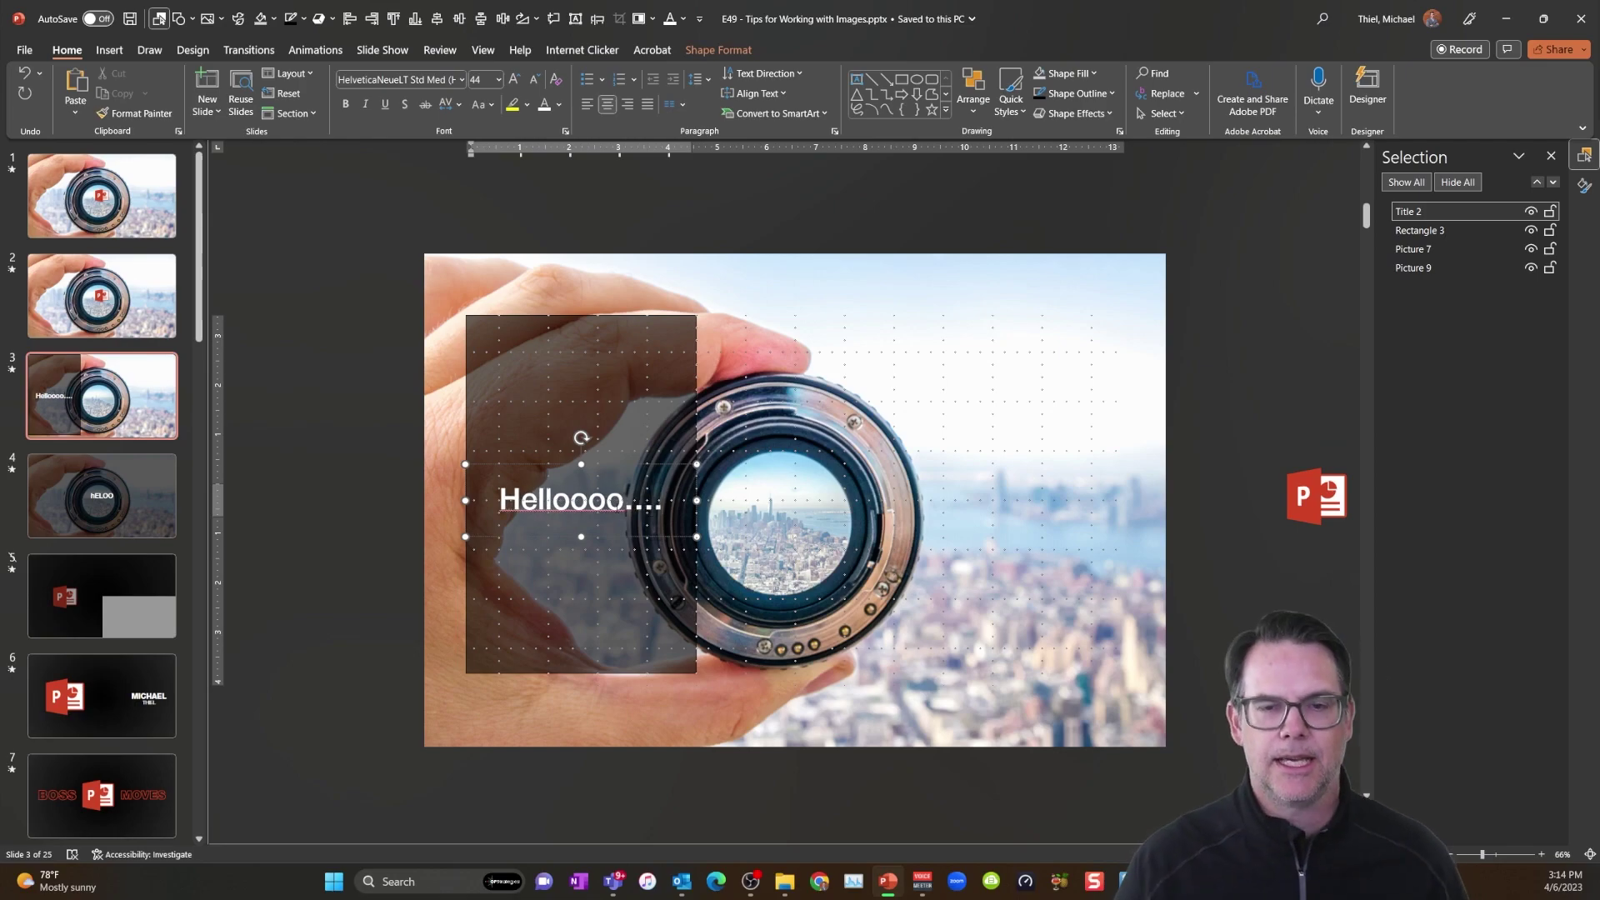
left_click(363, 581)
Preview slide 3 full screen and return to editing.
key("shift+F5")
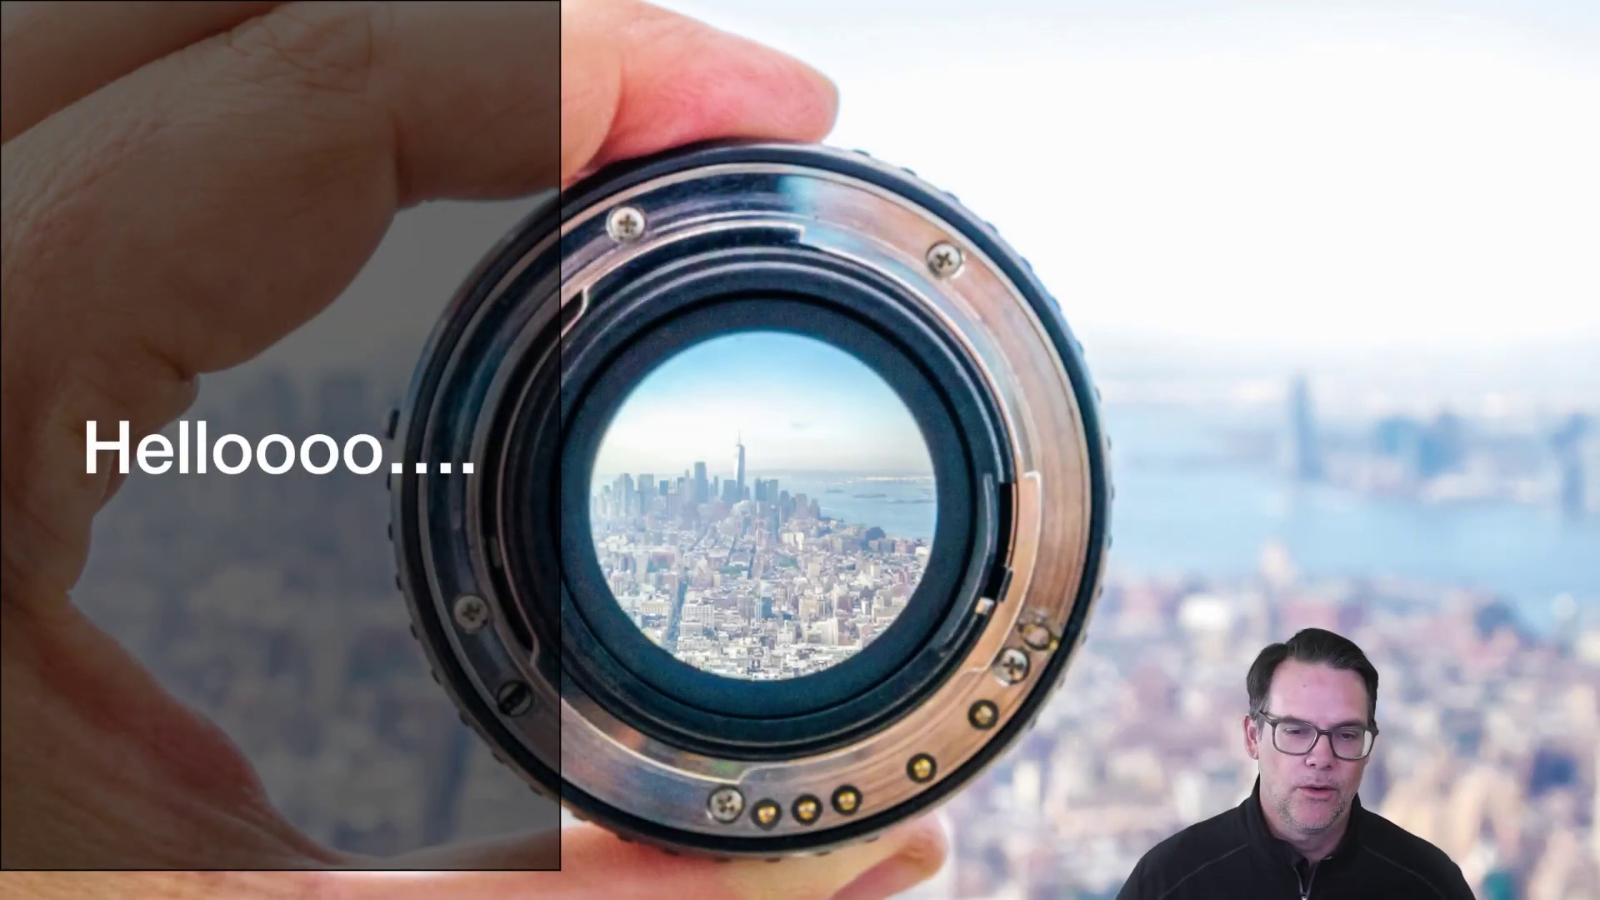
key("Escape")
left_click(581, 577)
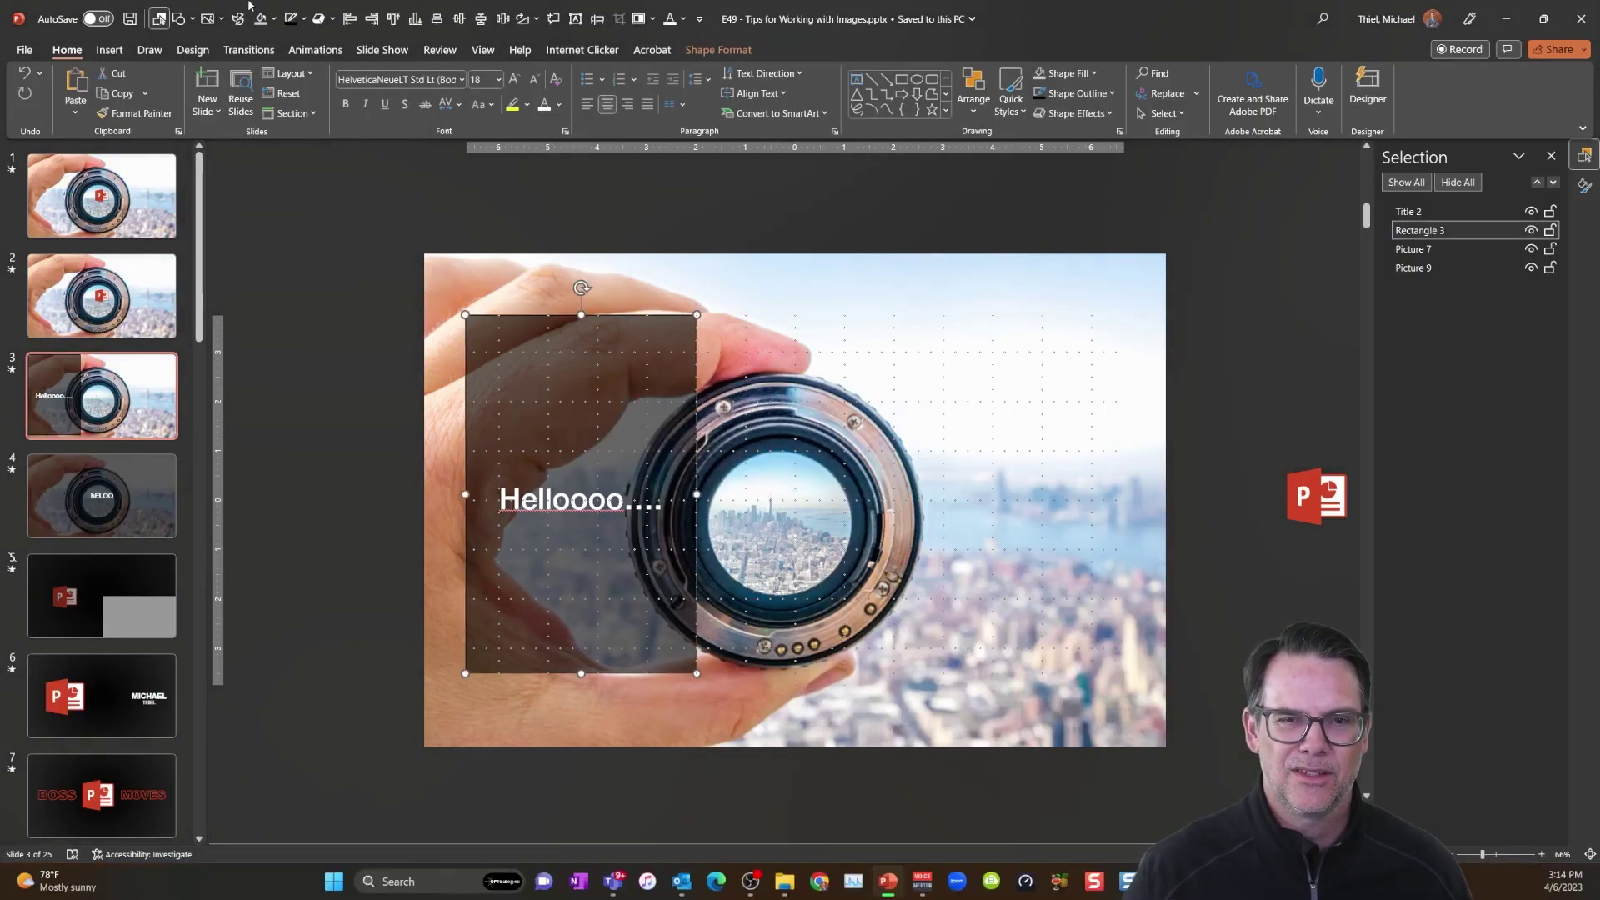
Remove the panel's outline, extend its bottom slightly, and copy it with the title.
left_click(304, 18)
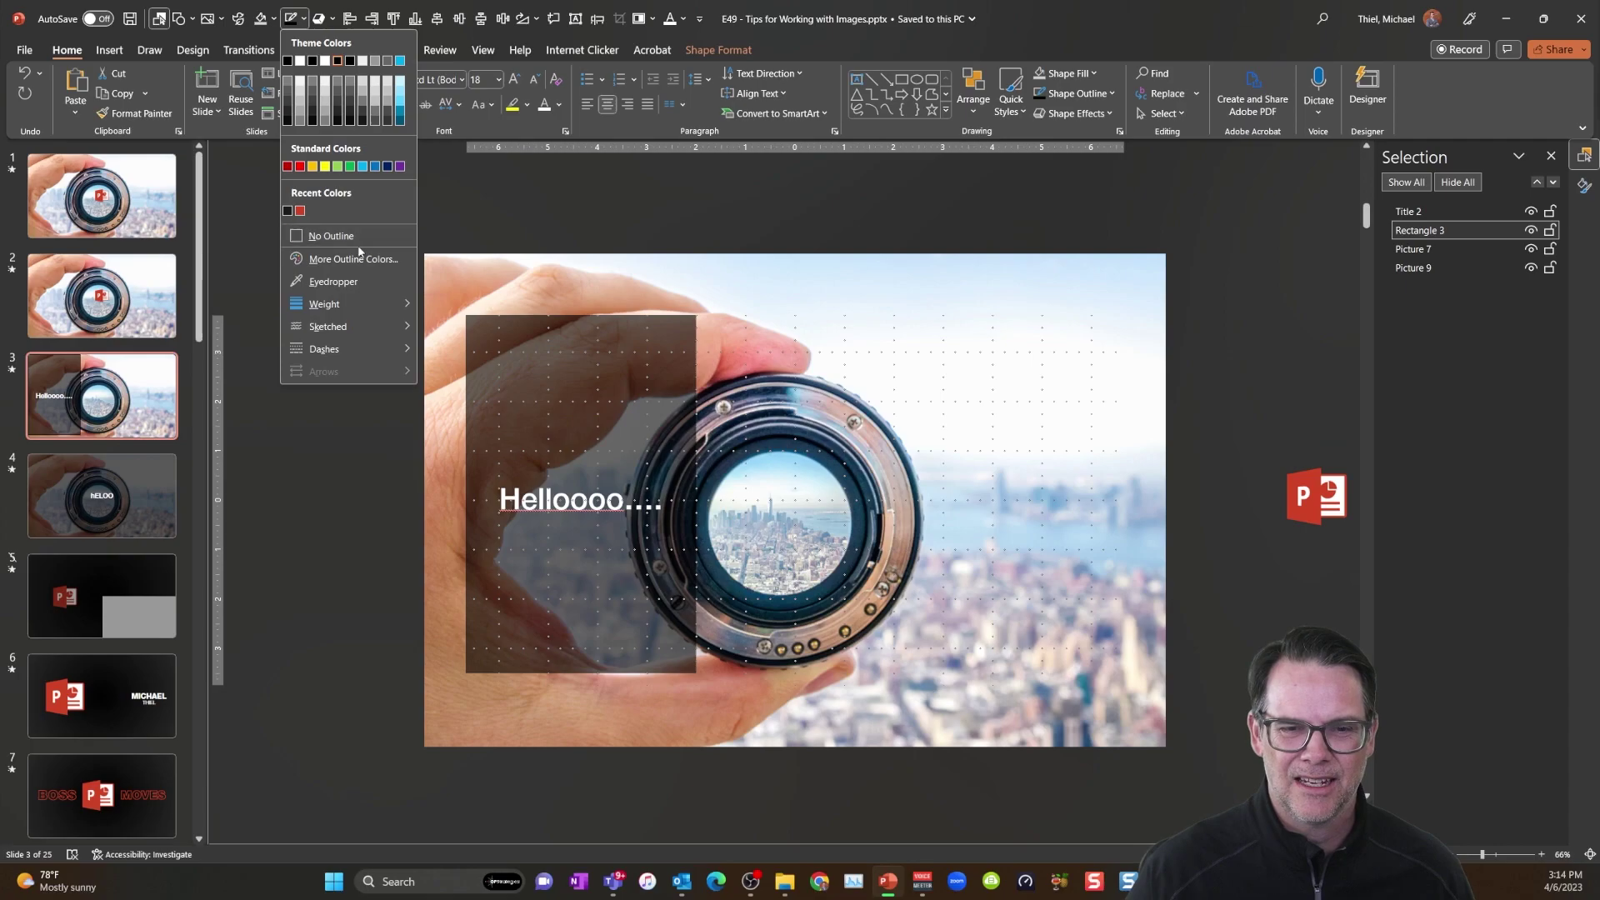
left_click(332, 236)
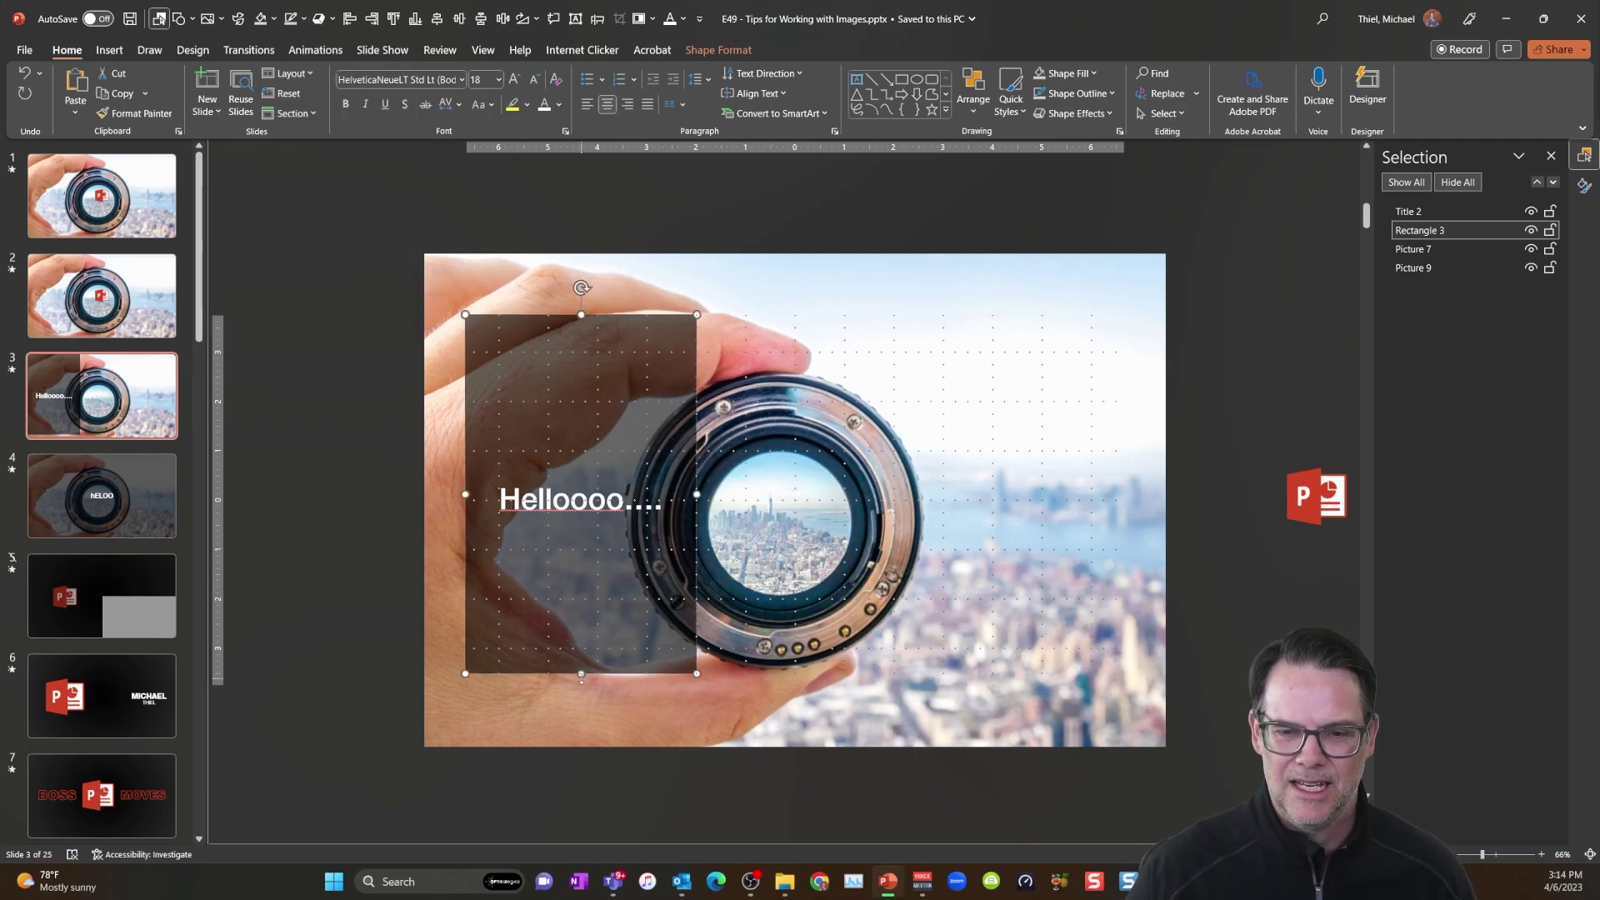
left_click_drag(581, 673, 581, 685)
left_click(289, 604)
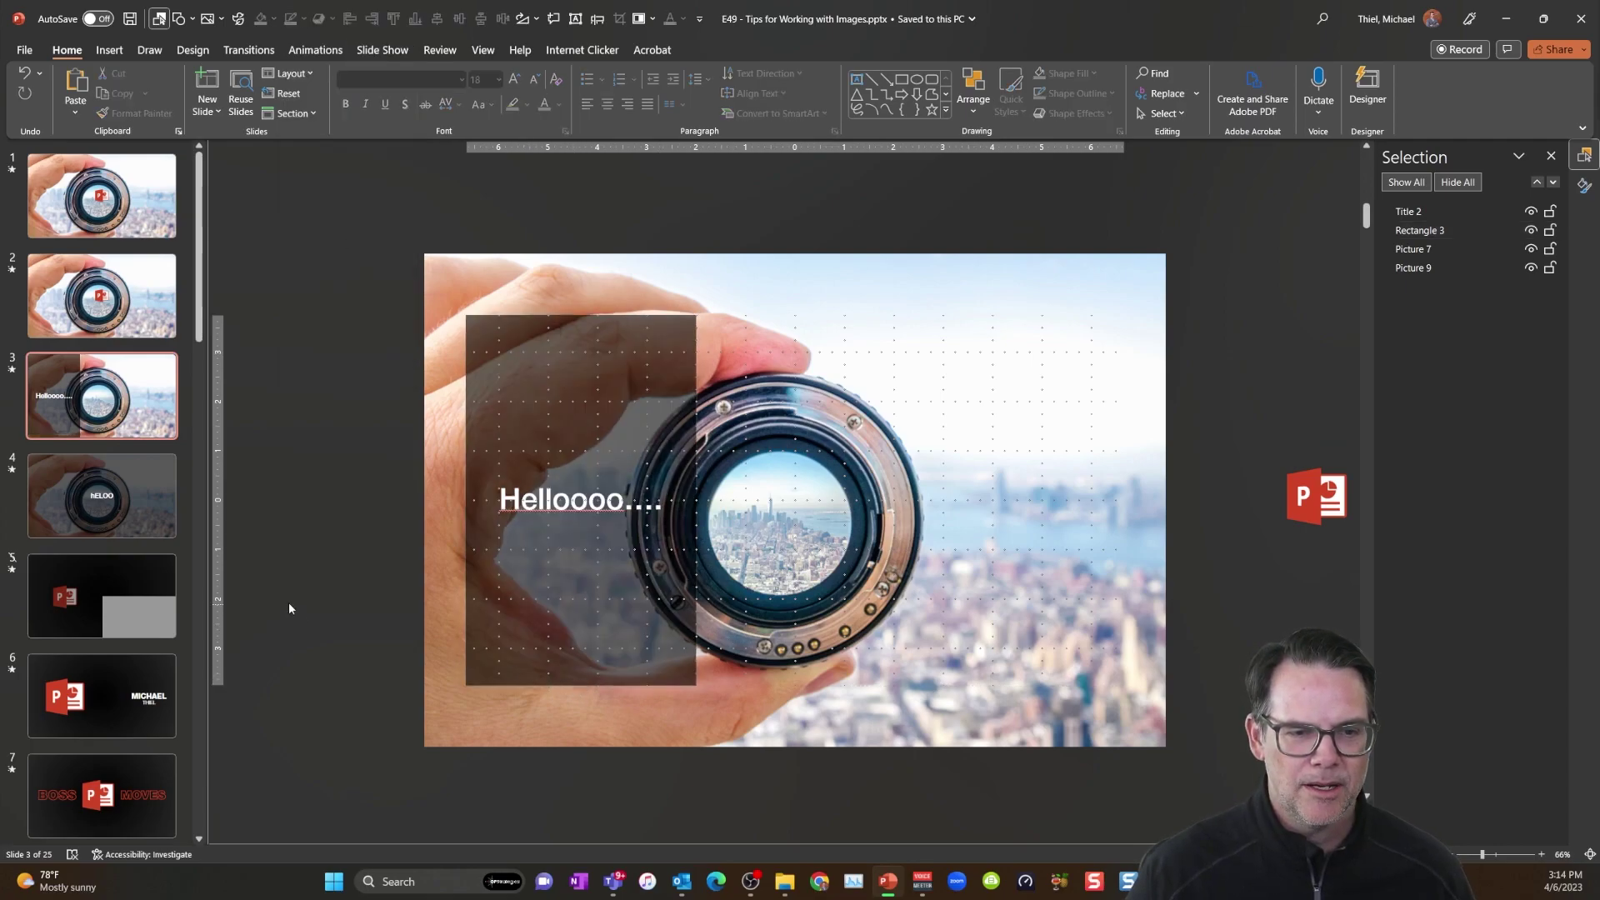
left_click(498, 604)
left_click(549, 498, "shift")
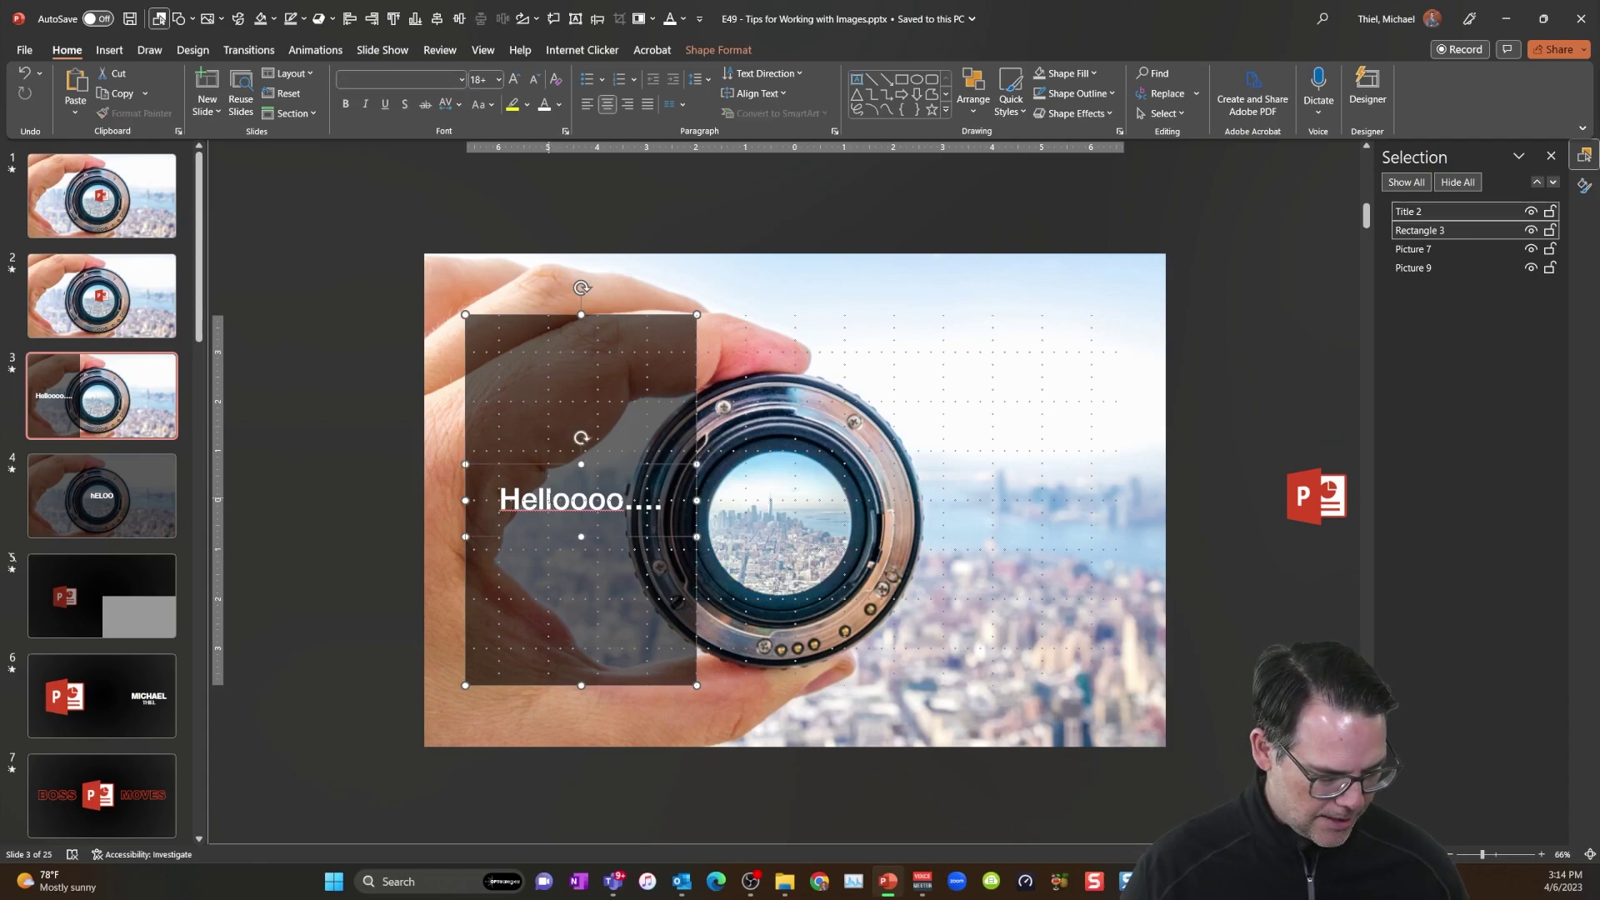
key("Escape")
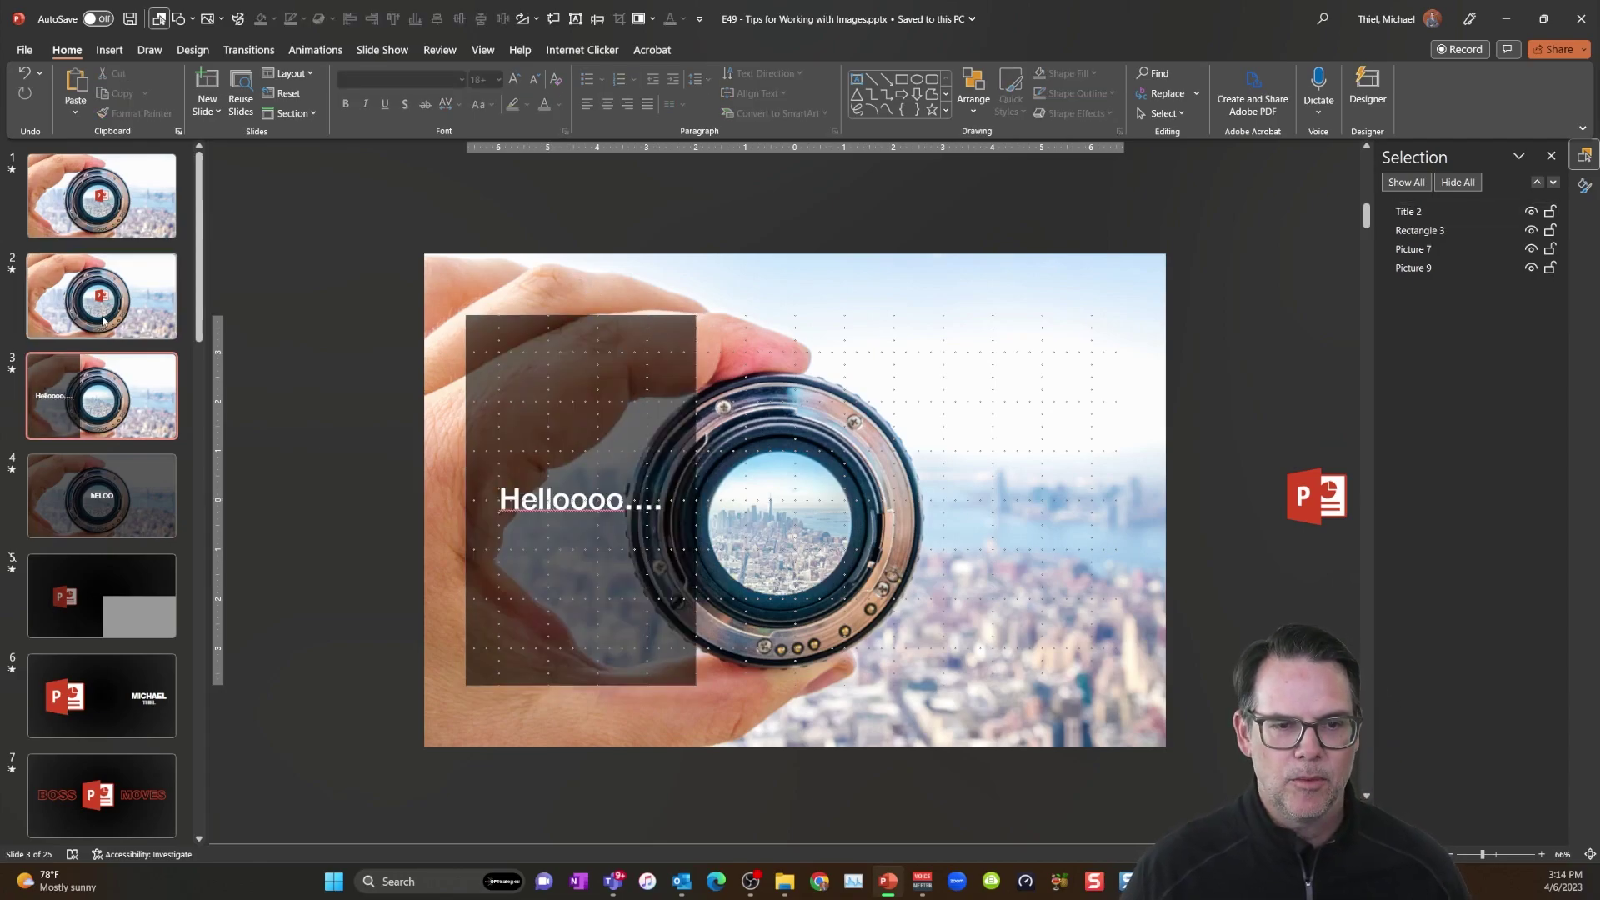
Paste the panel and title onto slide 2 and nudge them off its left edge.
left_click(103, 320)
scroll(540, 590, "down", 4)
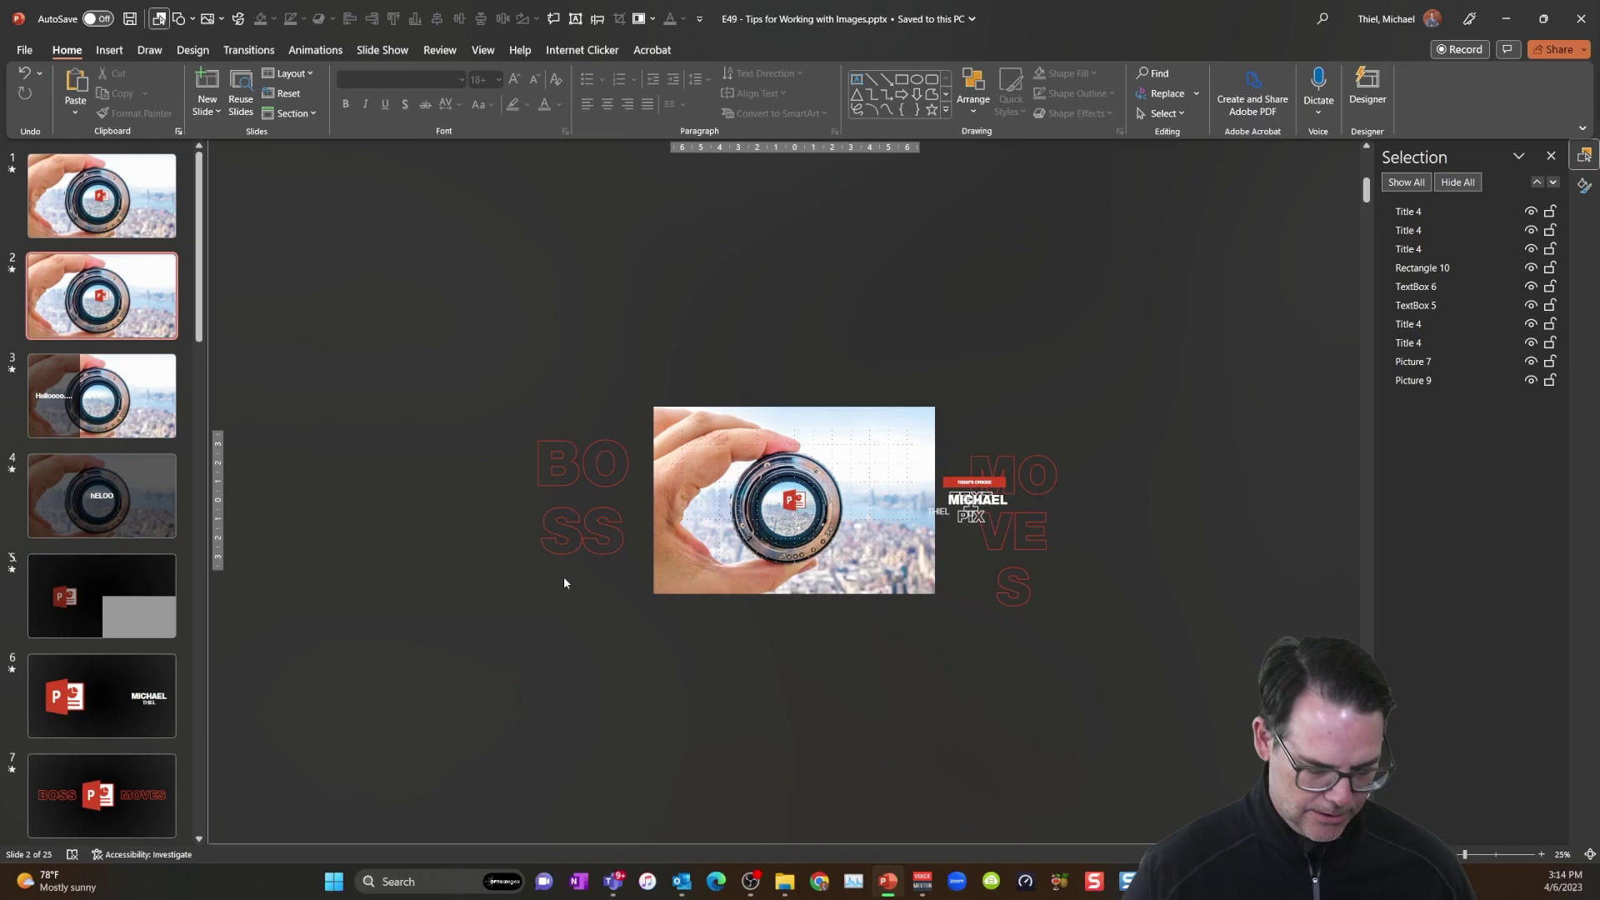
key("ctrl+v")
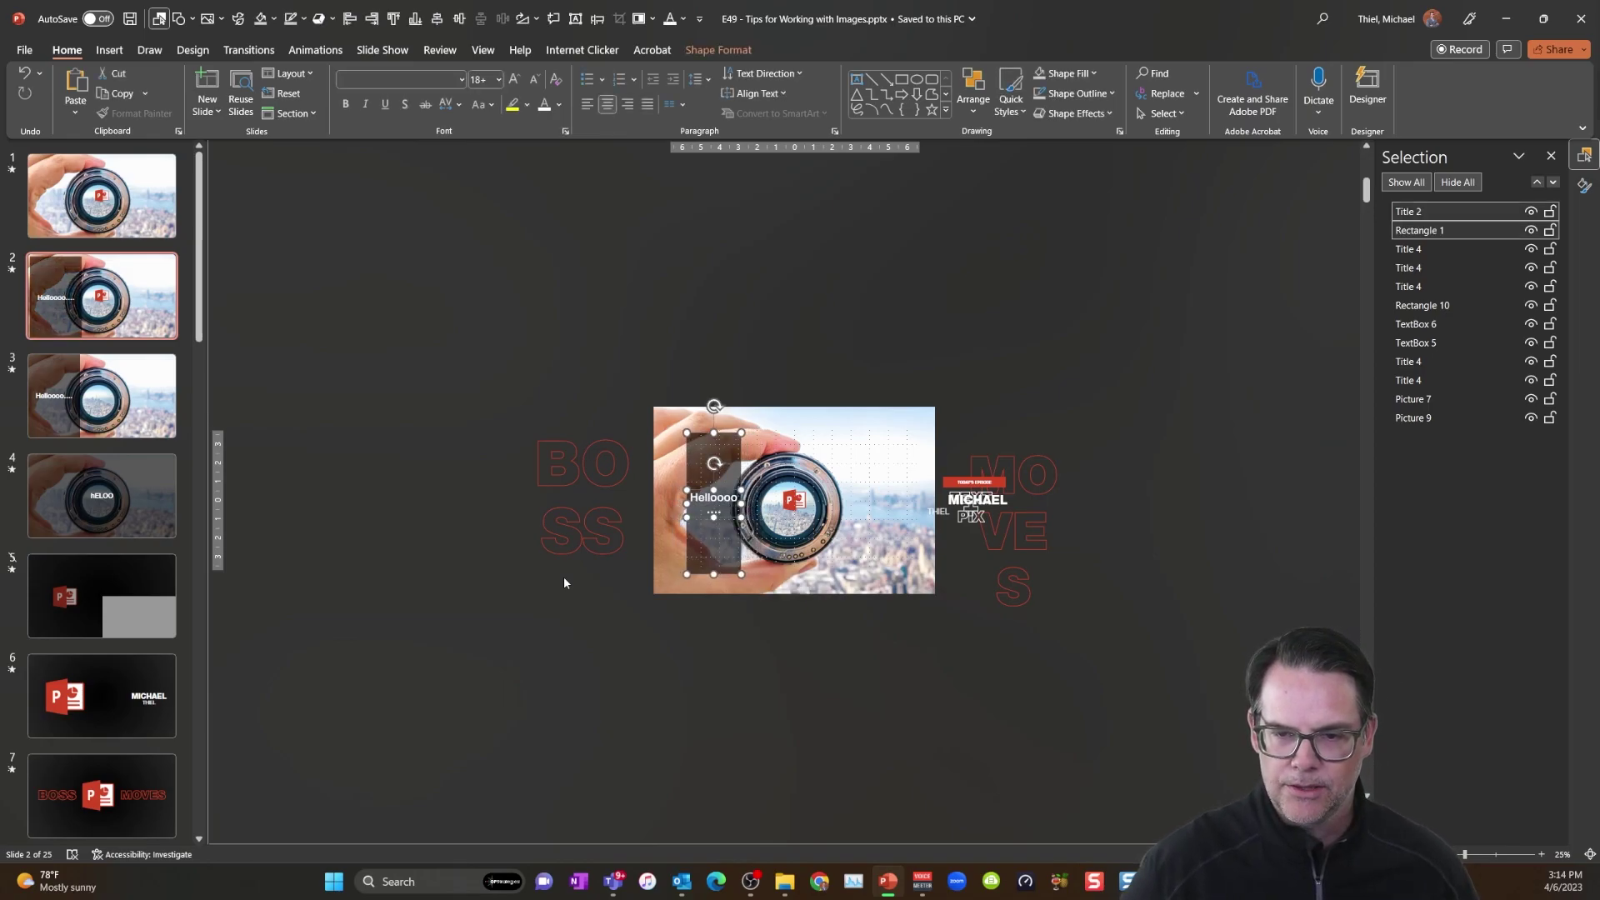
key("Left")
key("Left")
key("Left")
key("Left")
key("Left")
key("Left")
key("Left")
key("Left")
key("Left")
key("Left")
key("Left")
key("Left")
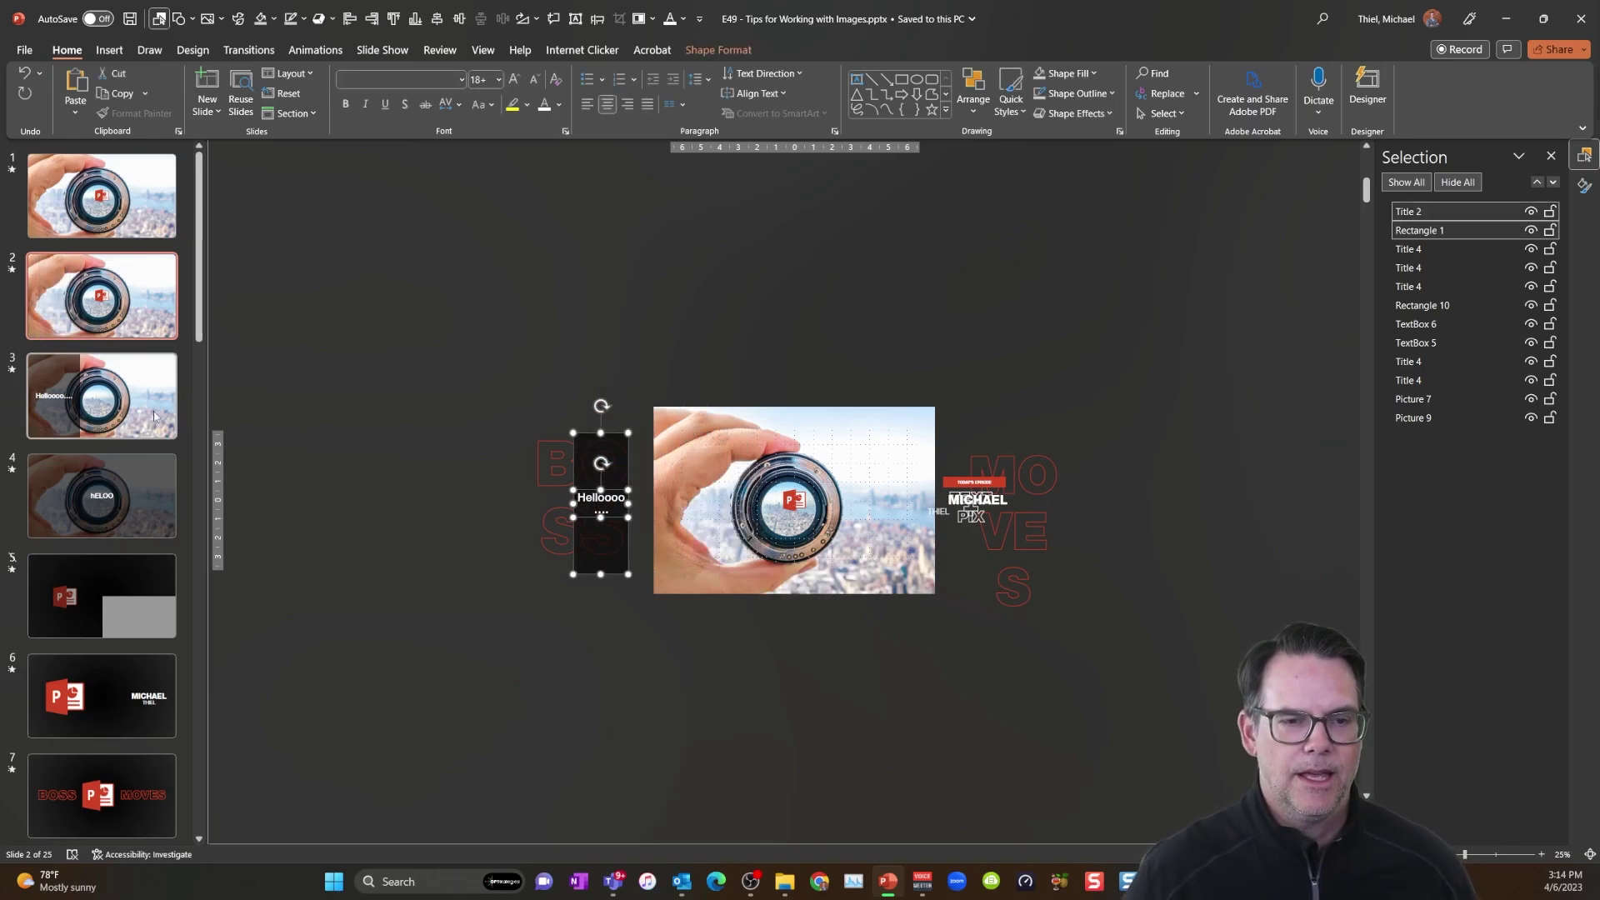
left_click(154, 416)
left_click(248, 50)
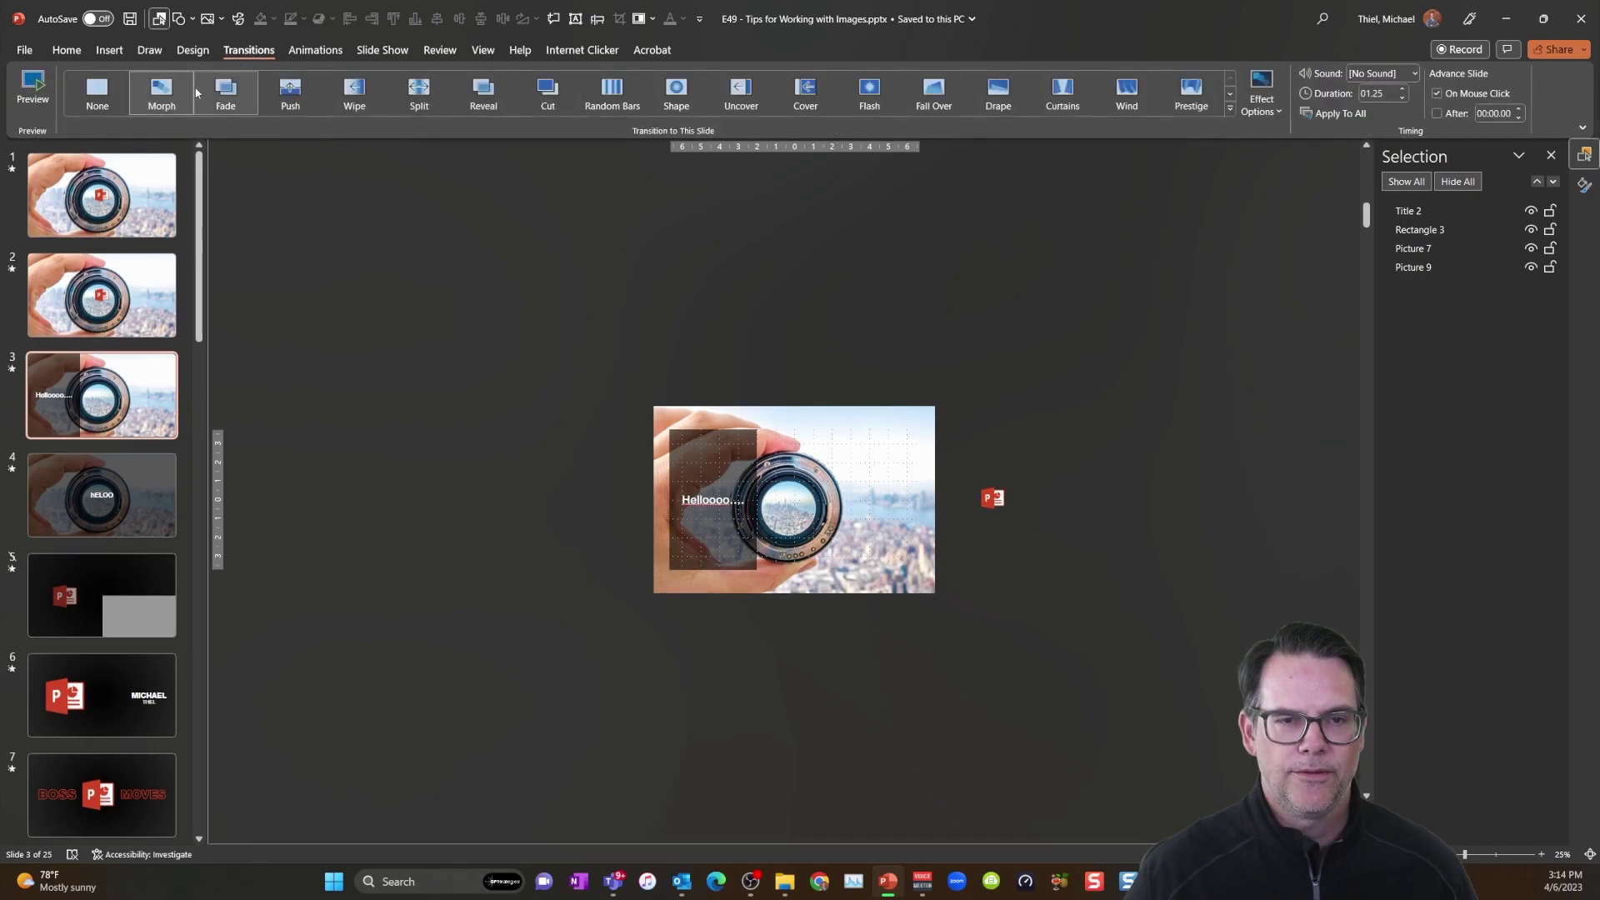
Preview the slideshow from slide 2, then drag the dark hELOO slide above the panel slide.
left_click(109, 325)
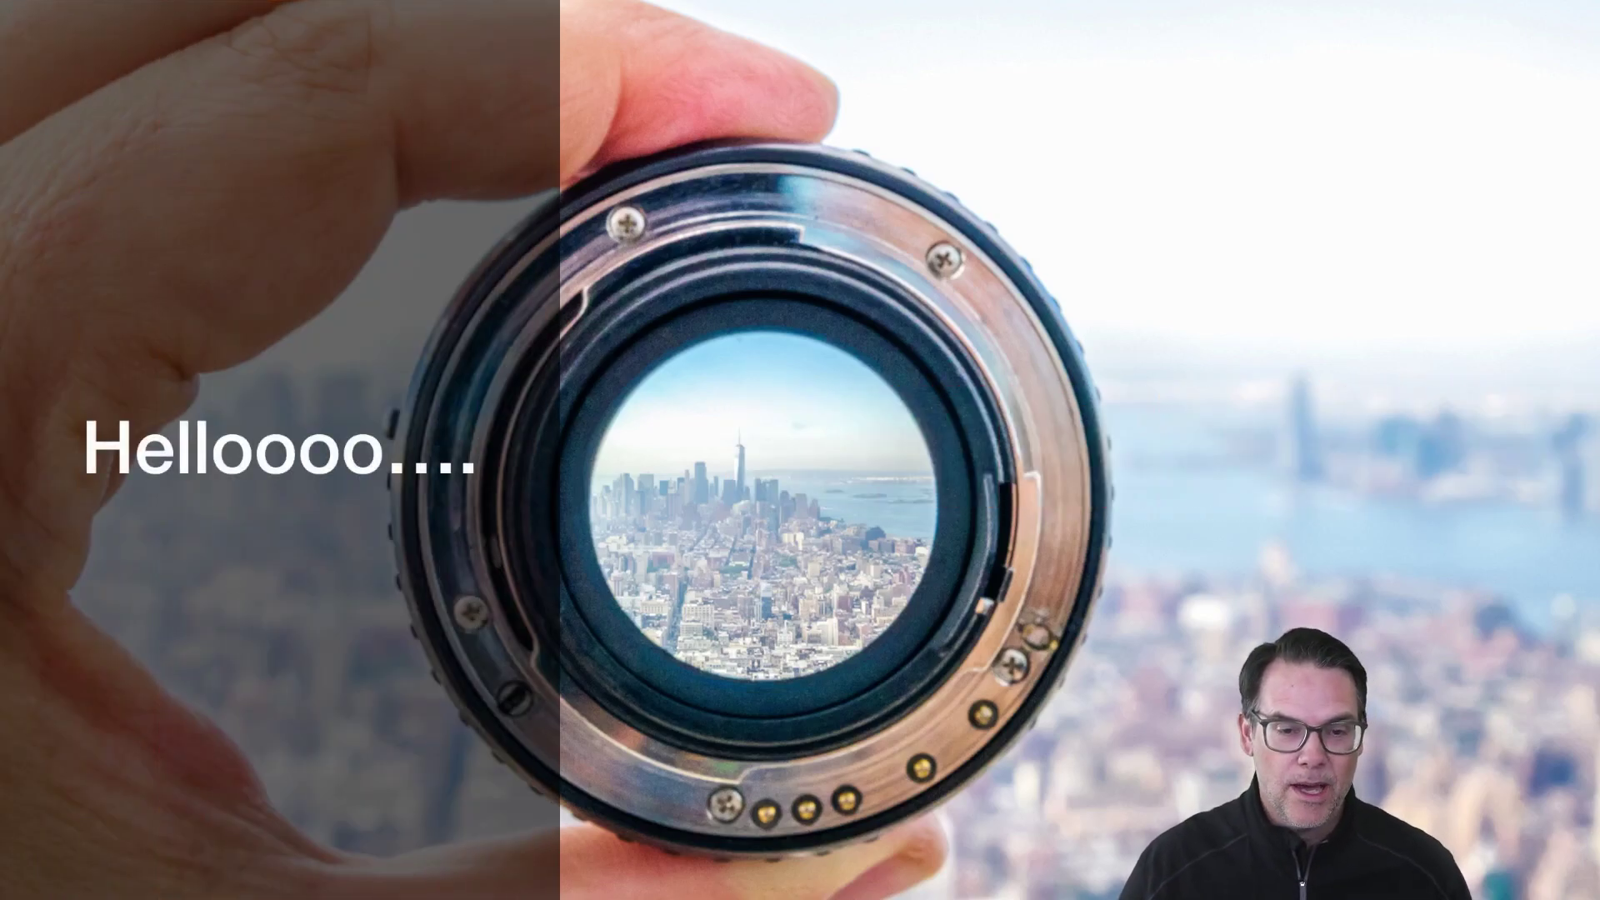
key("Escape")
left_click_drag(101, 495, 183, 417)
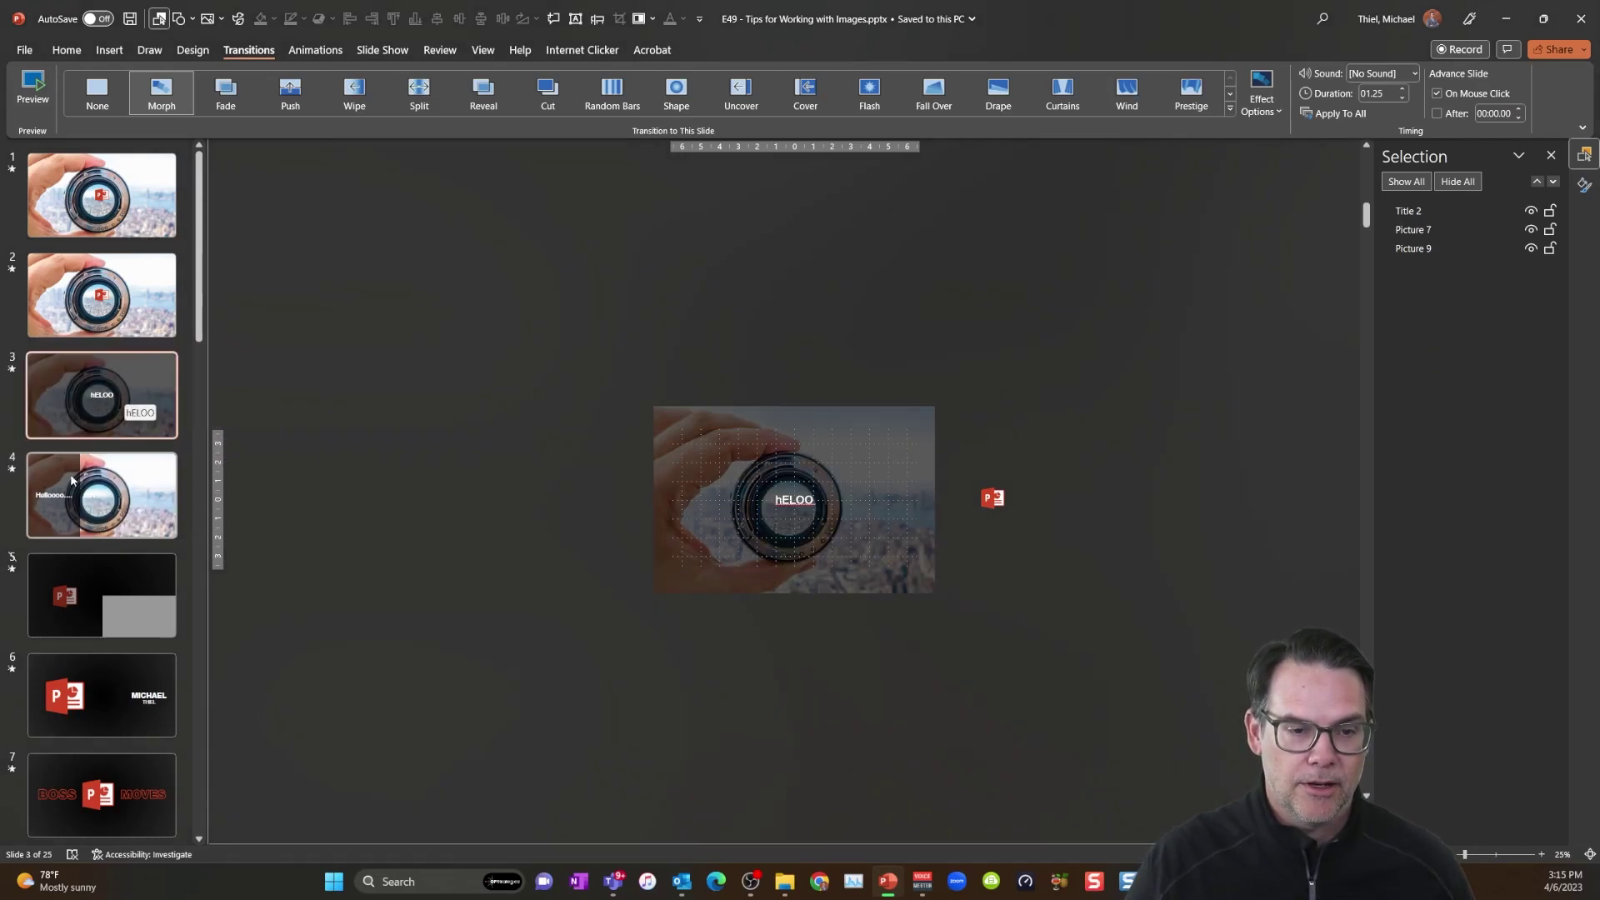
Paste 'Helloooo....' over the hELOO title and enlarge the lens photo.
double_click(793, 500)
type("Hellooo....")
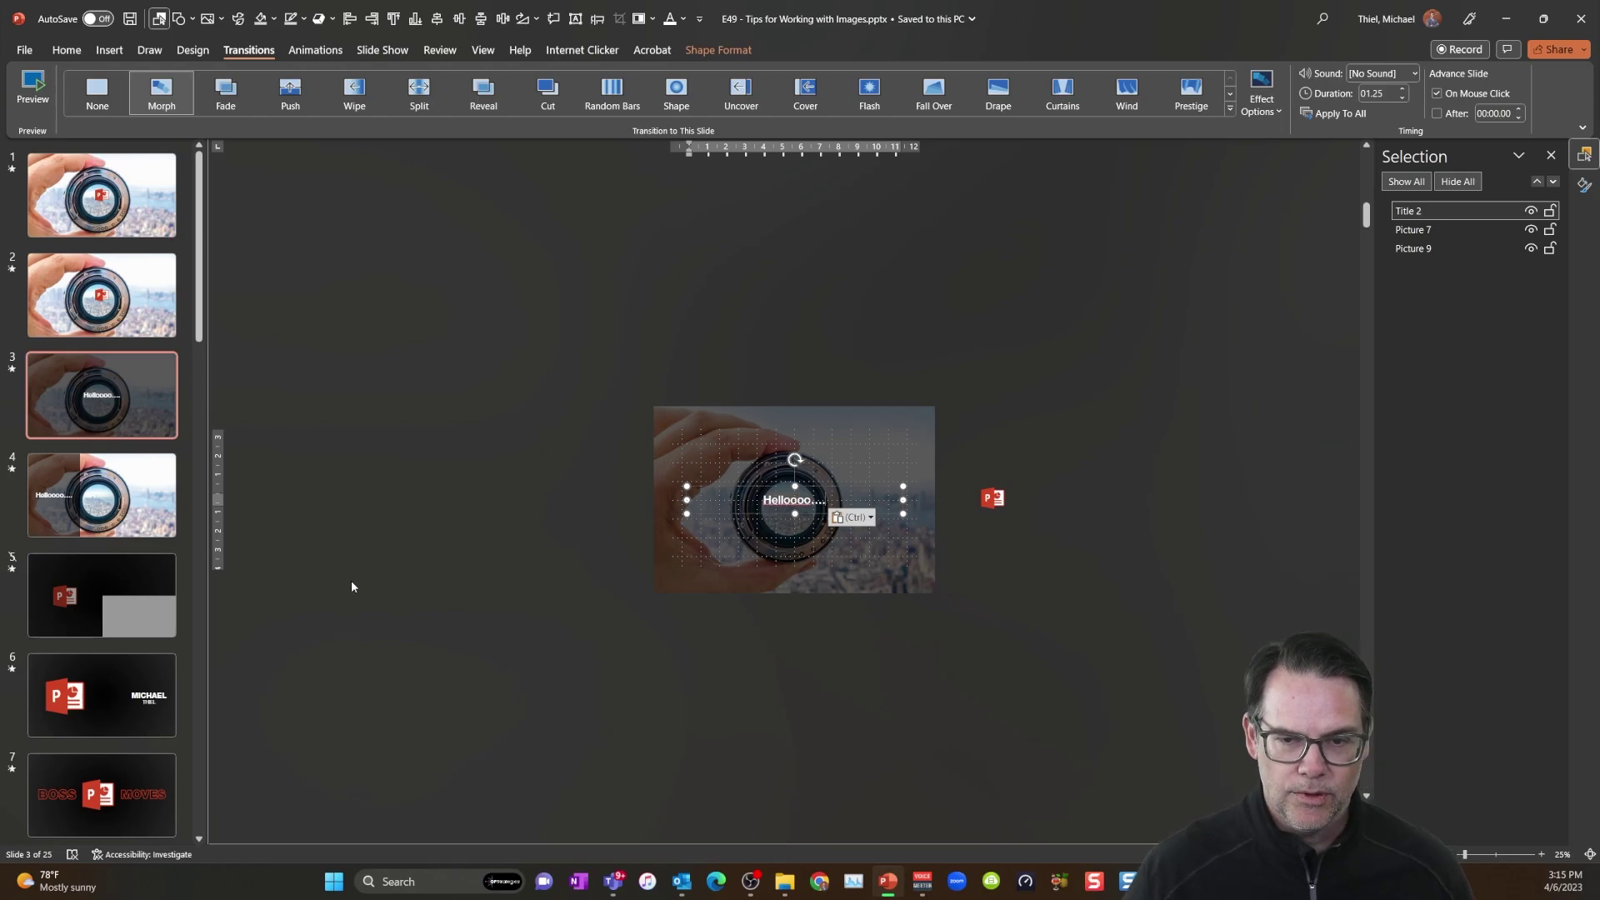
left_click(352, 586)
left_click(782, 566)
scroll(783, 564, "up", 3)
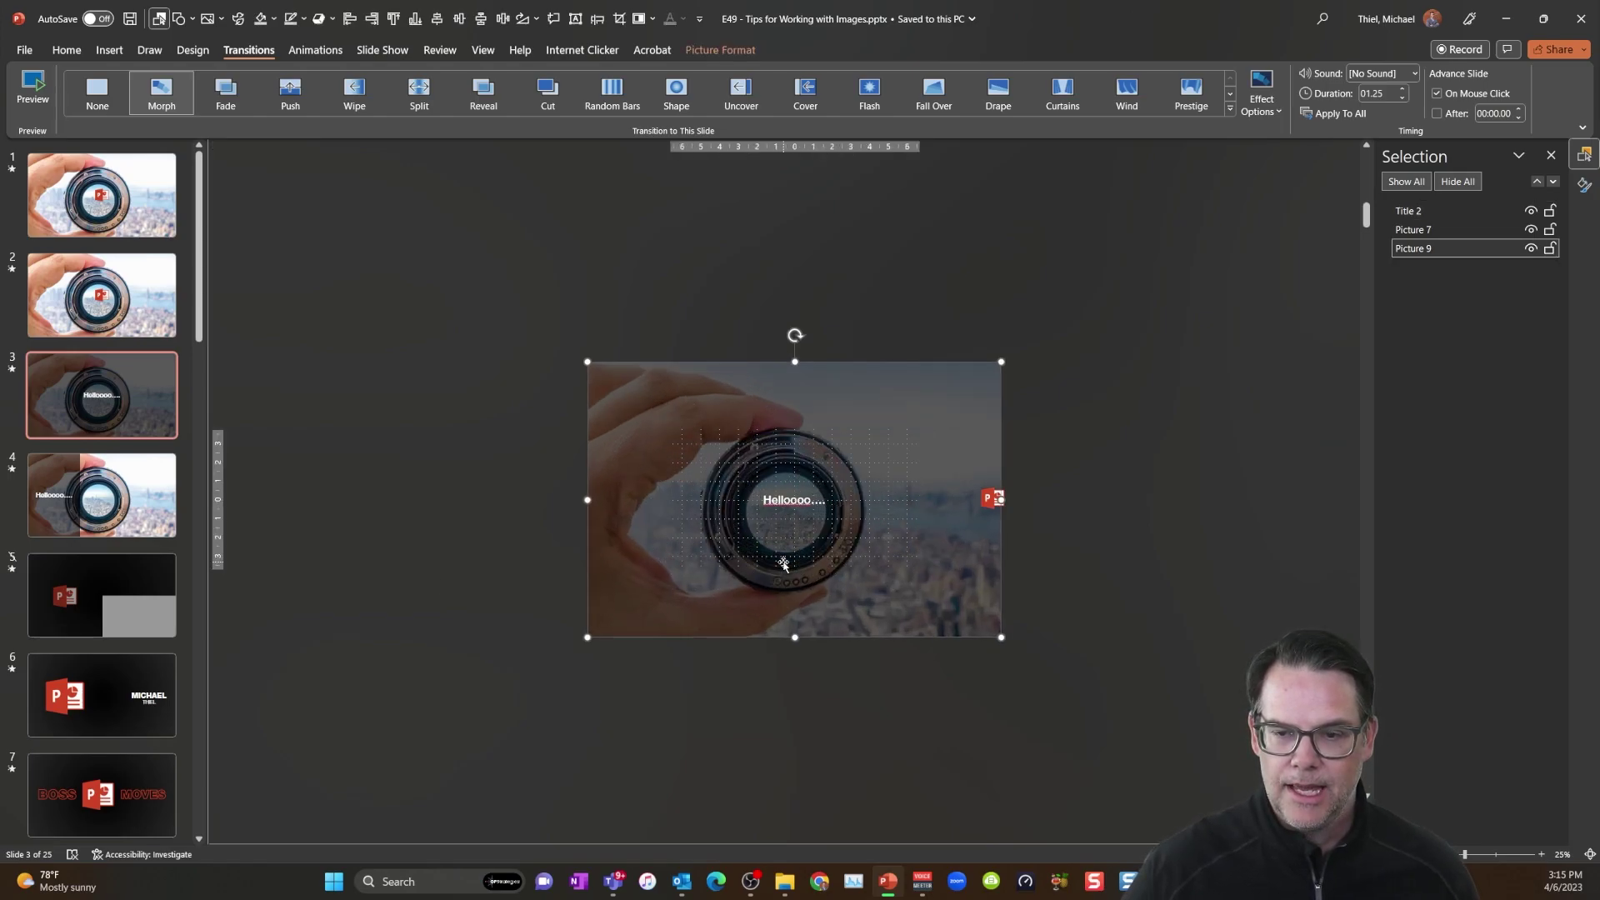
scroll(783, 564, "up", 3)
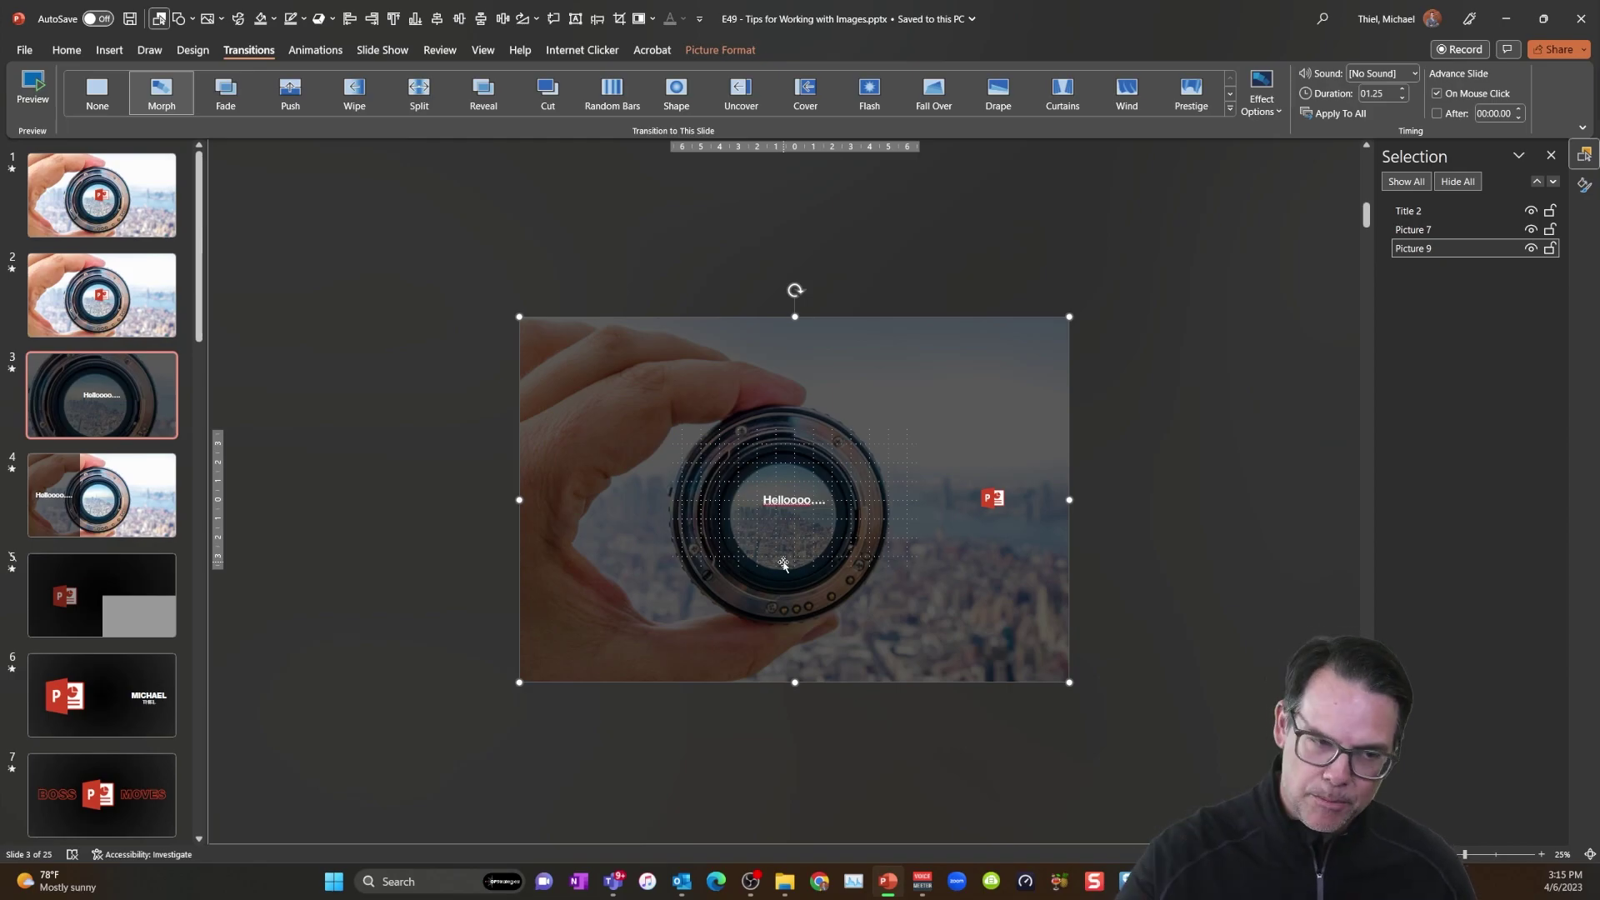
scroll(783, 564, "up", 3)
scroll(783, 564, "down", 2)
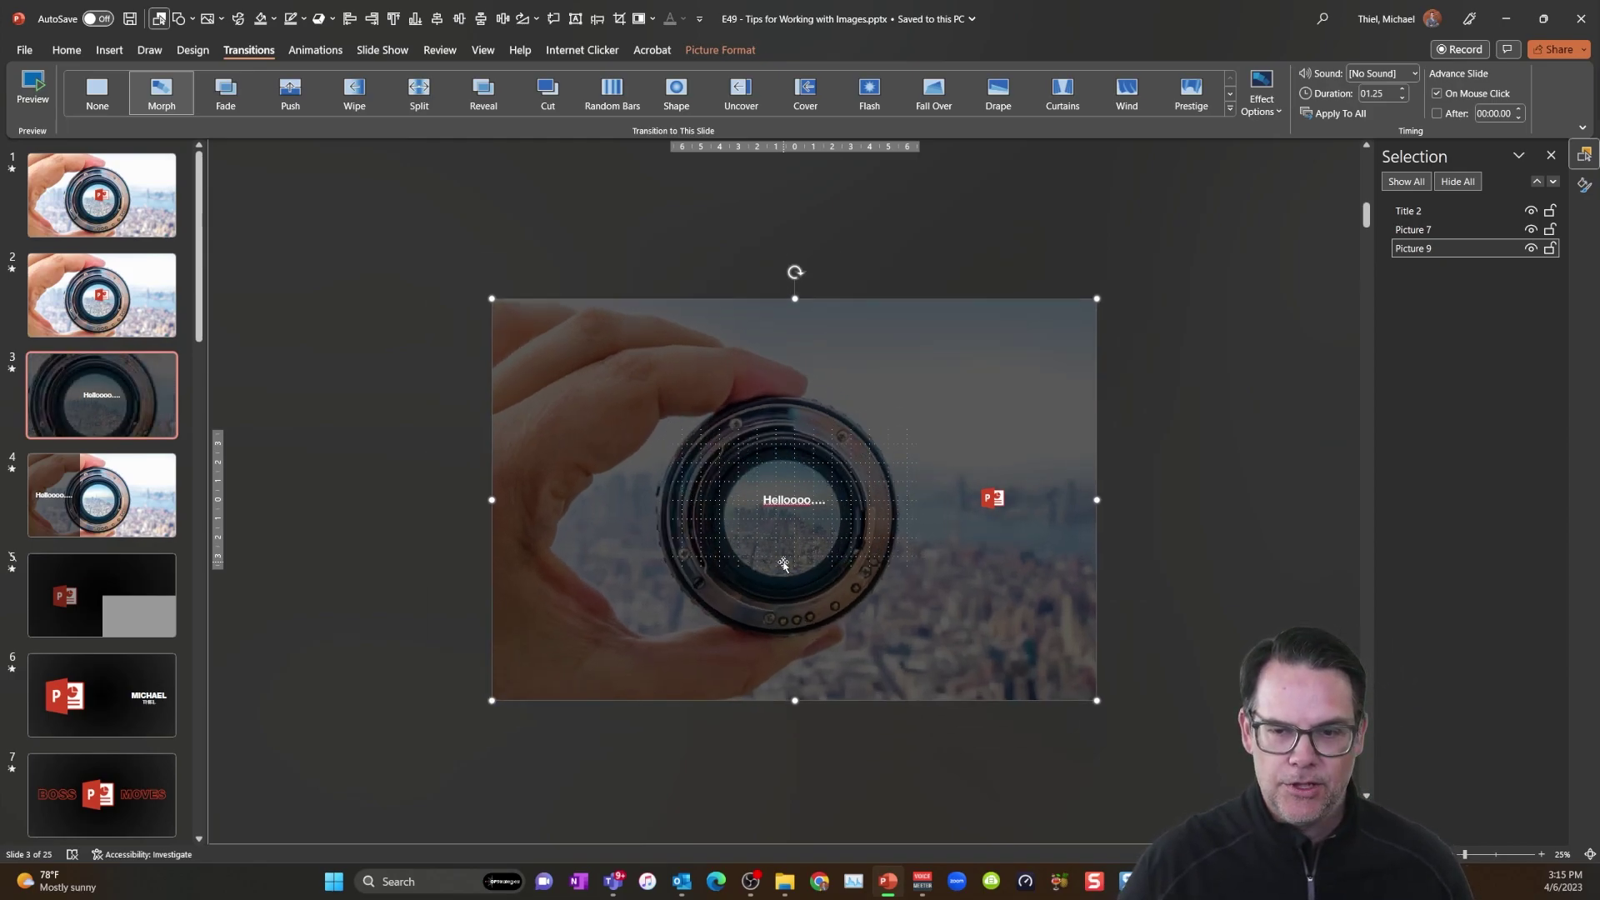
scroll(783, 564, "up", 3)
scroll(783, 564, "up", 1)
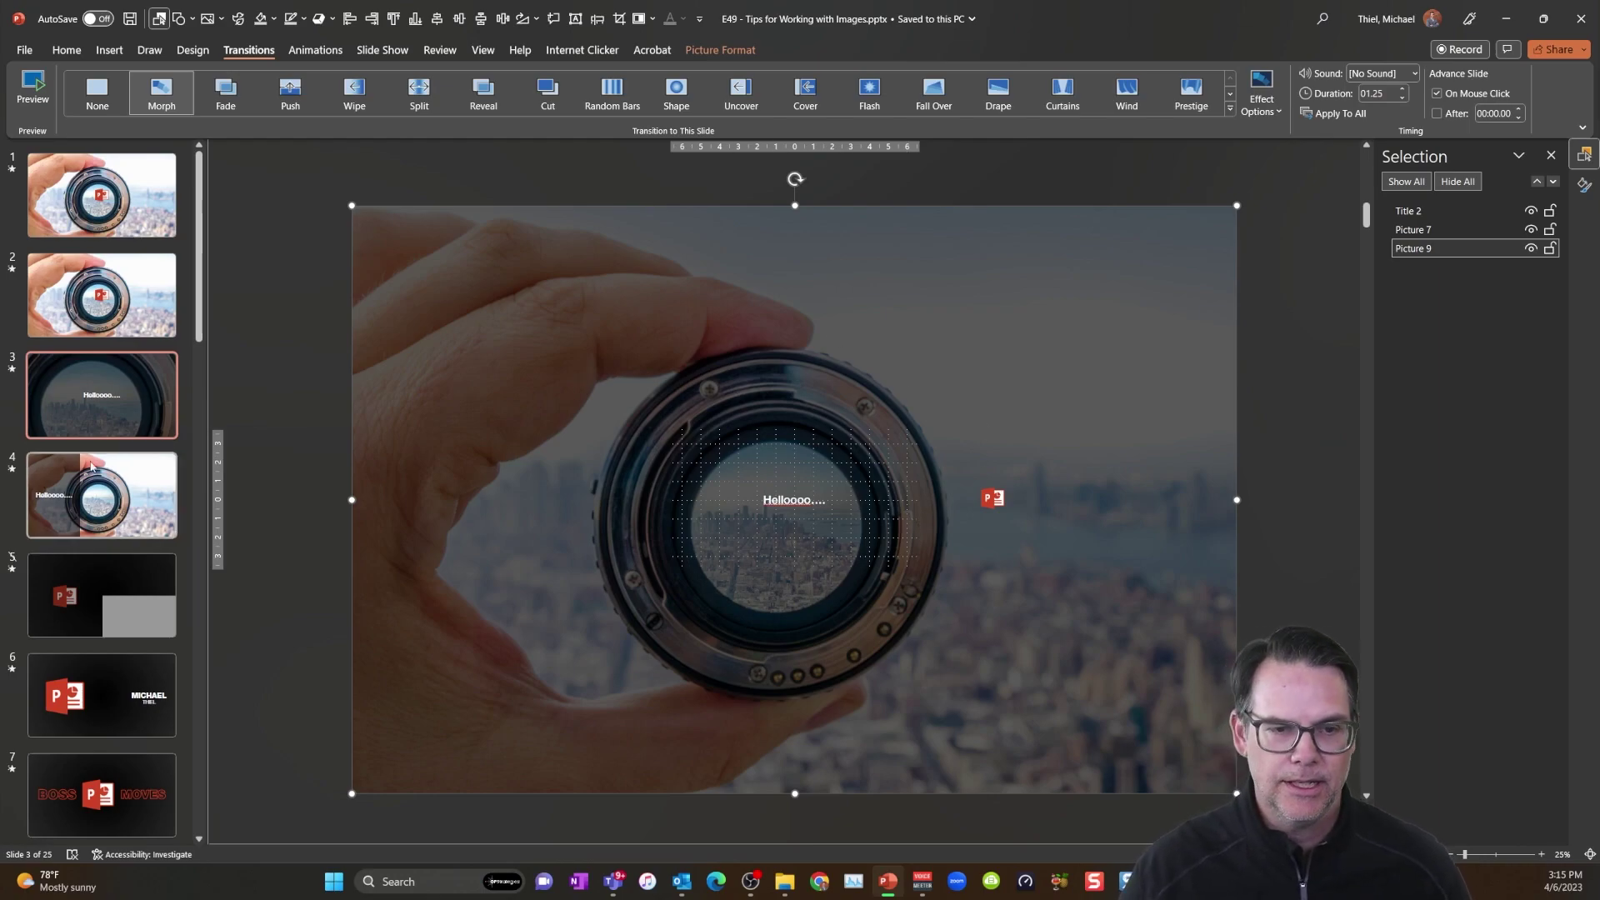
Play the slideshow from slide 2 to check the Morph zoom into the lens.
left_click(46, 292)
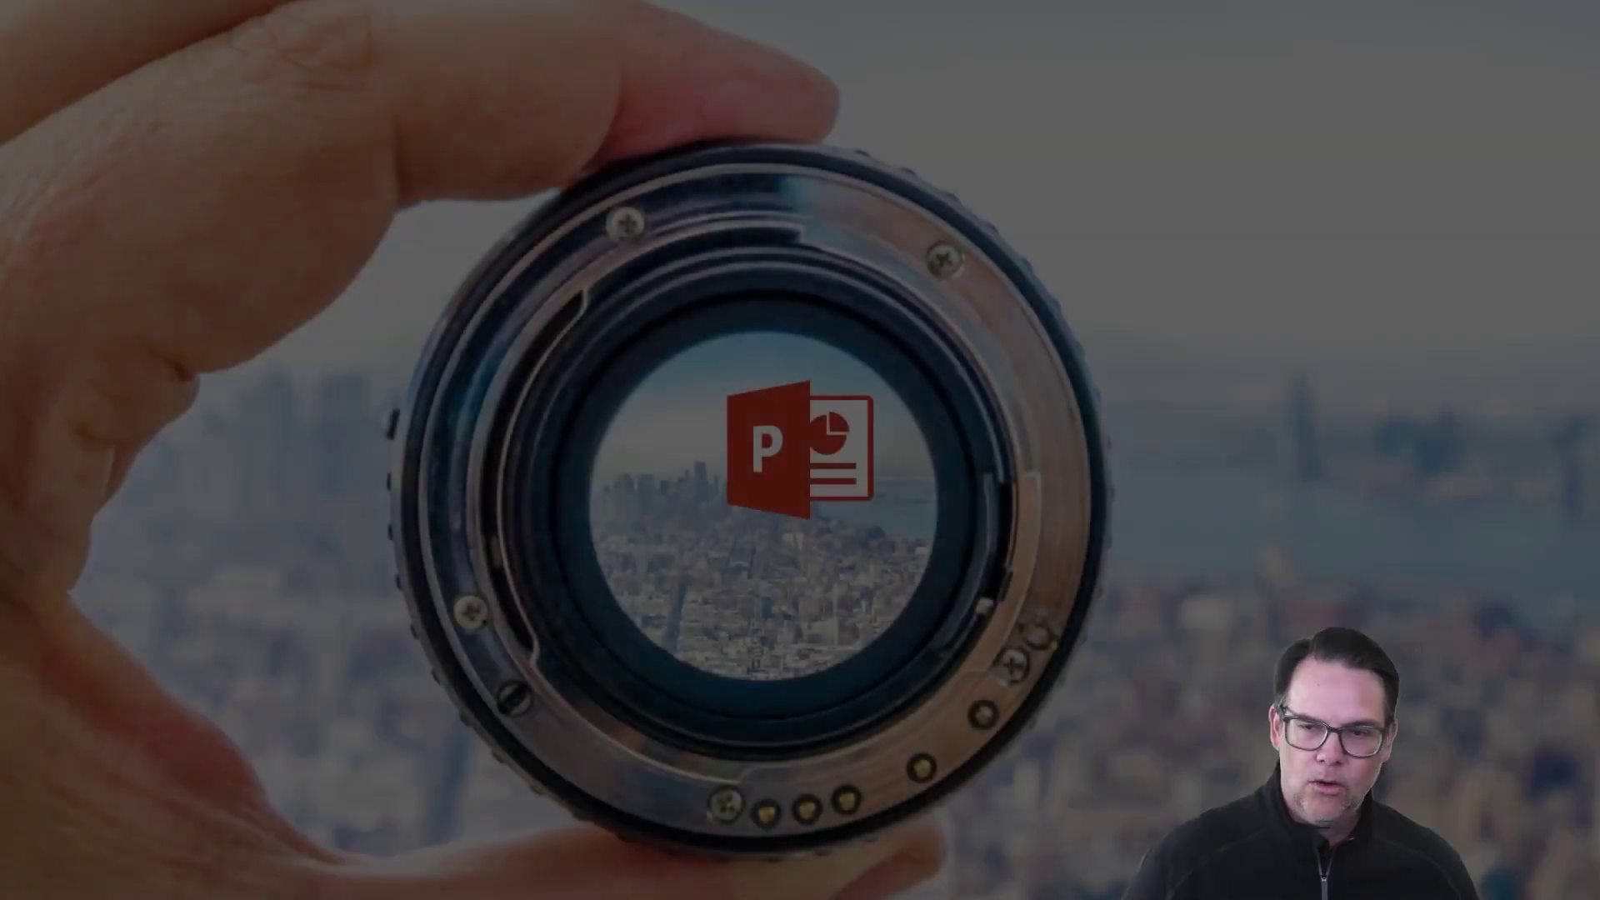
key("Right")
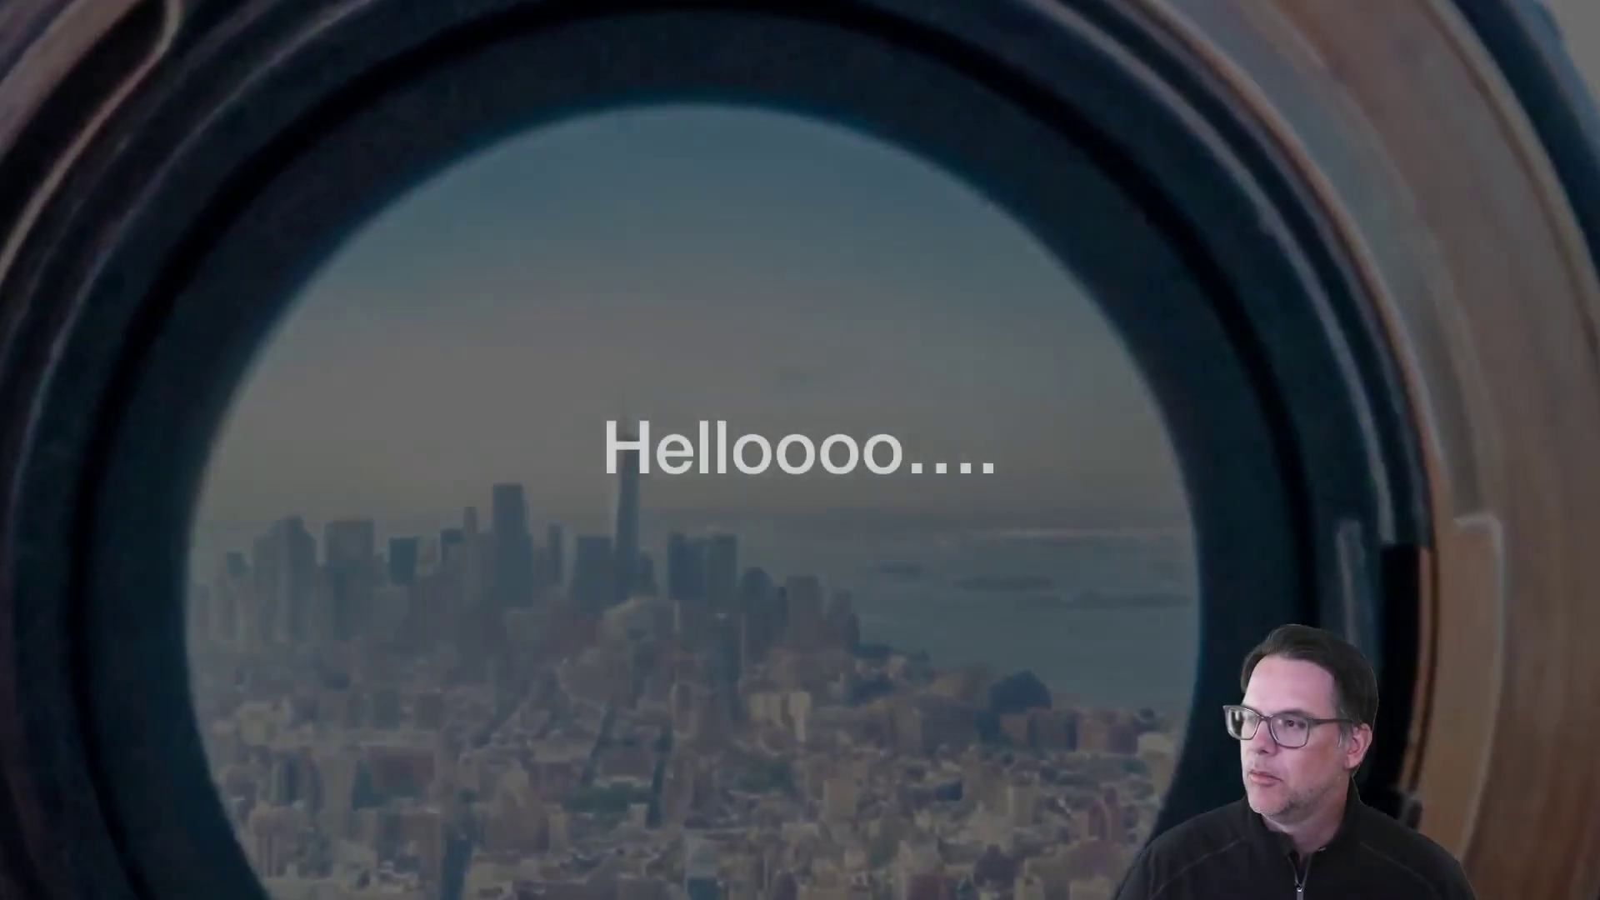
key("Left")
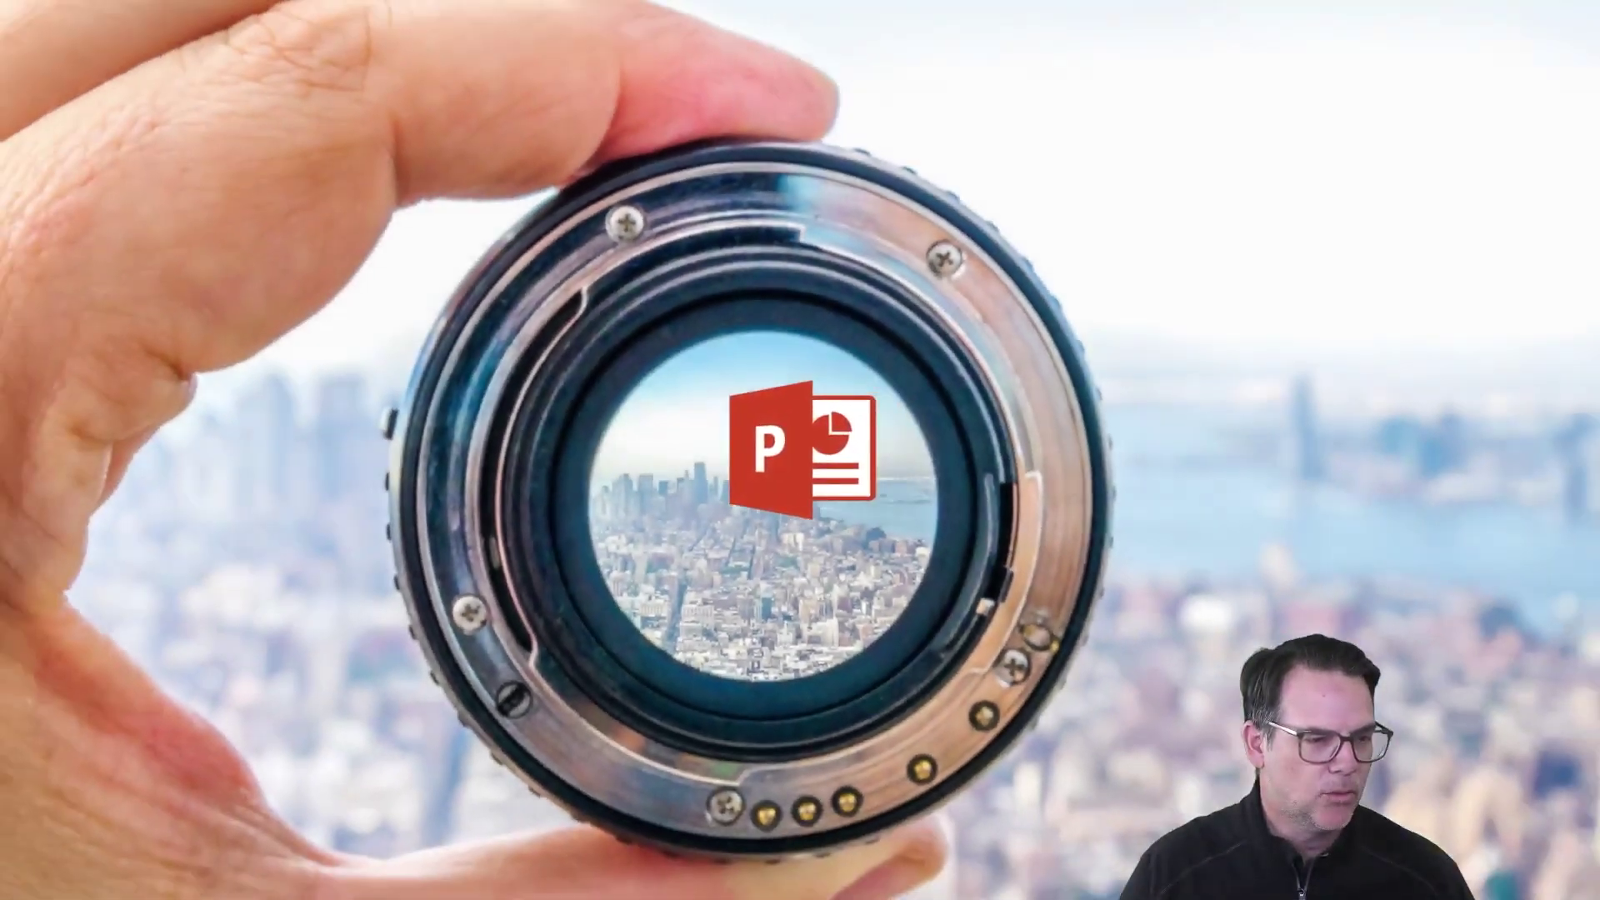